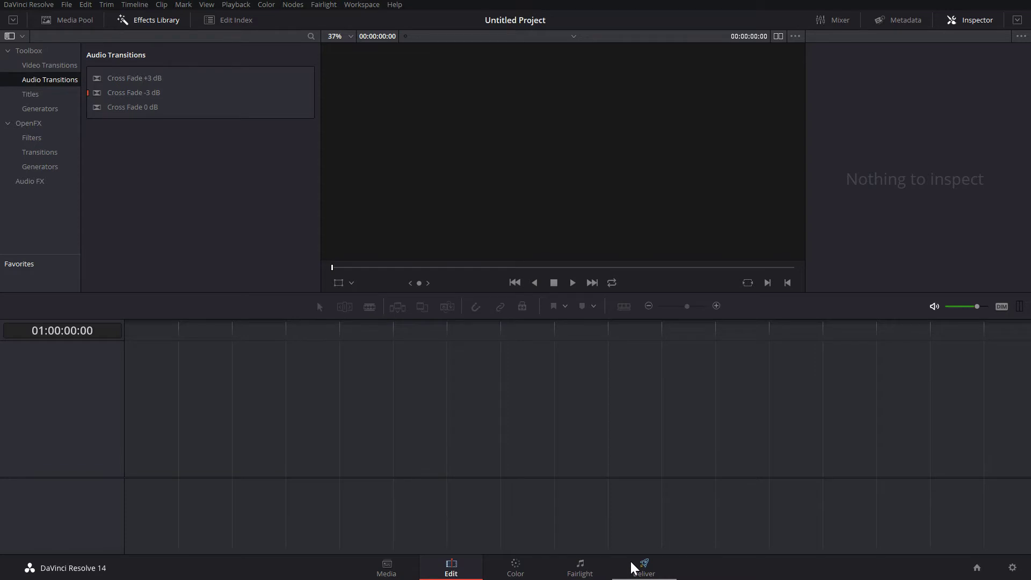
# Import the four MVI clips and We_Were_Once_Kings from the Desktop, changing the frame rate to match
pyautogui.click(392, 571)
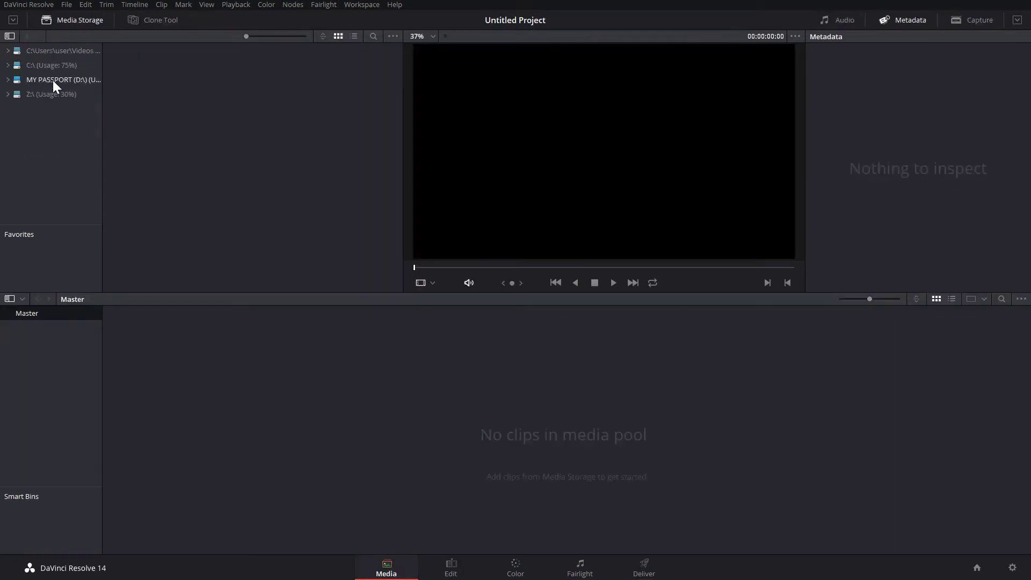
pyautogui.click(68, 67)
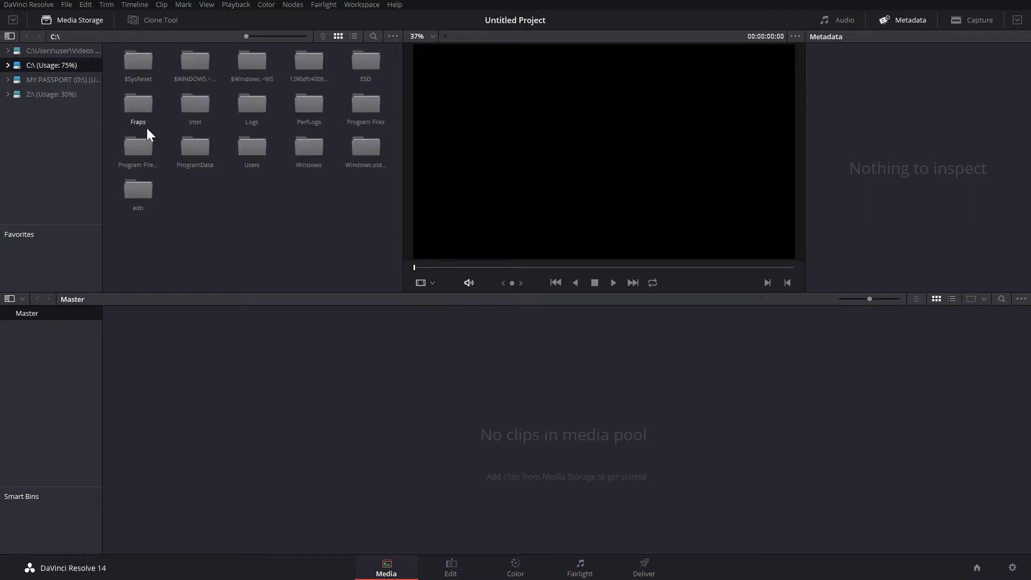
pyautogui.doubleClick(246, 148)
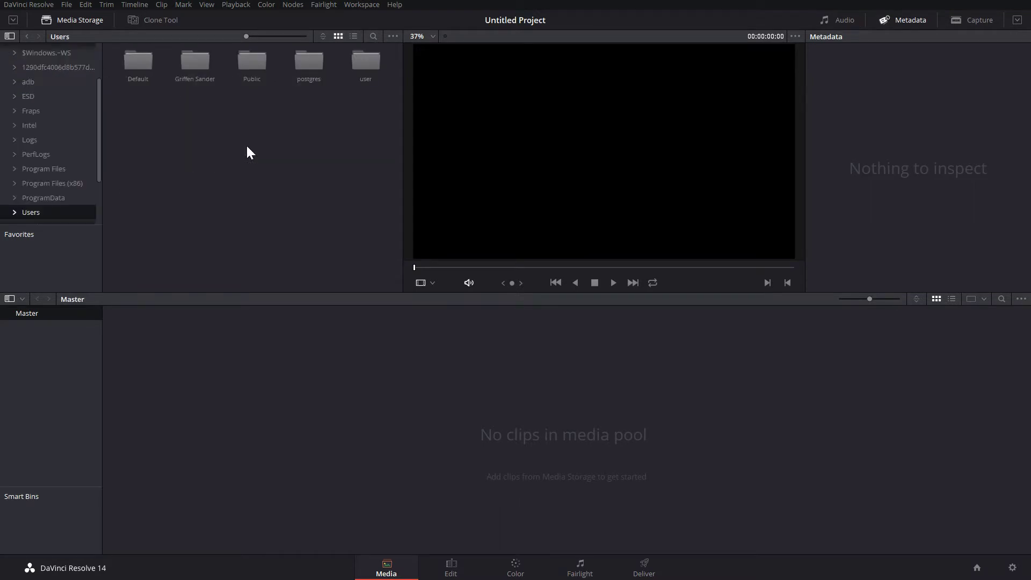
pyautogui.doubleClick(187, 60)
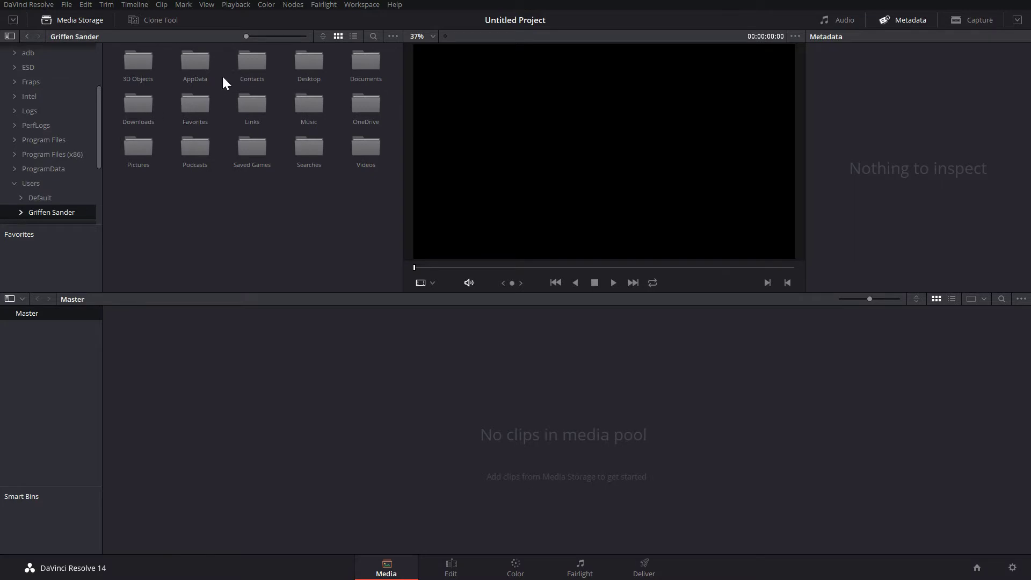
pyautogui.doubleClick(323, 62)
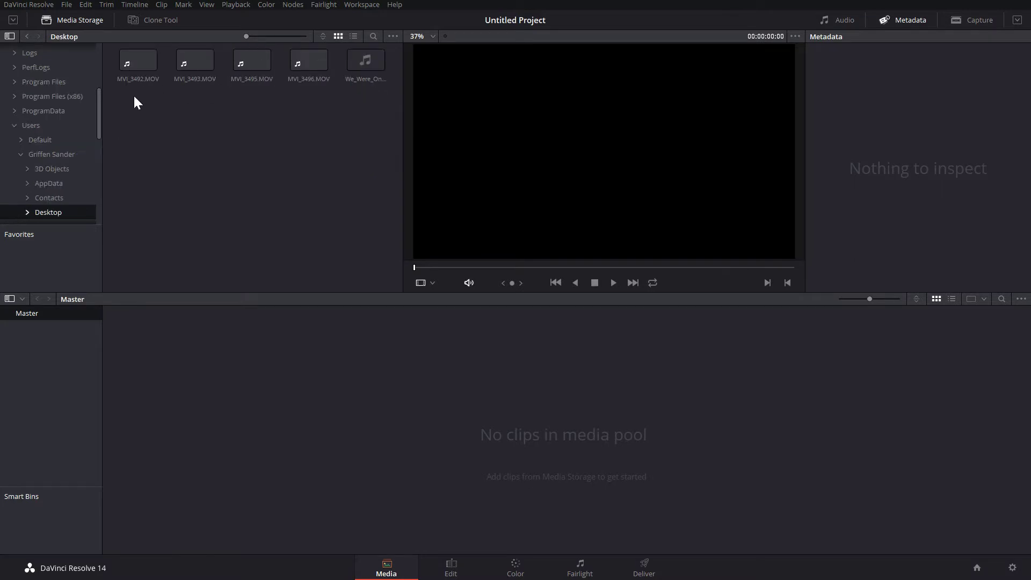
pyautogui.moveTo(133, 95); pyautogui.dragTo(362, 59)
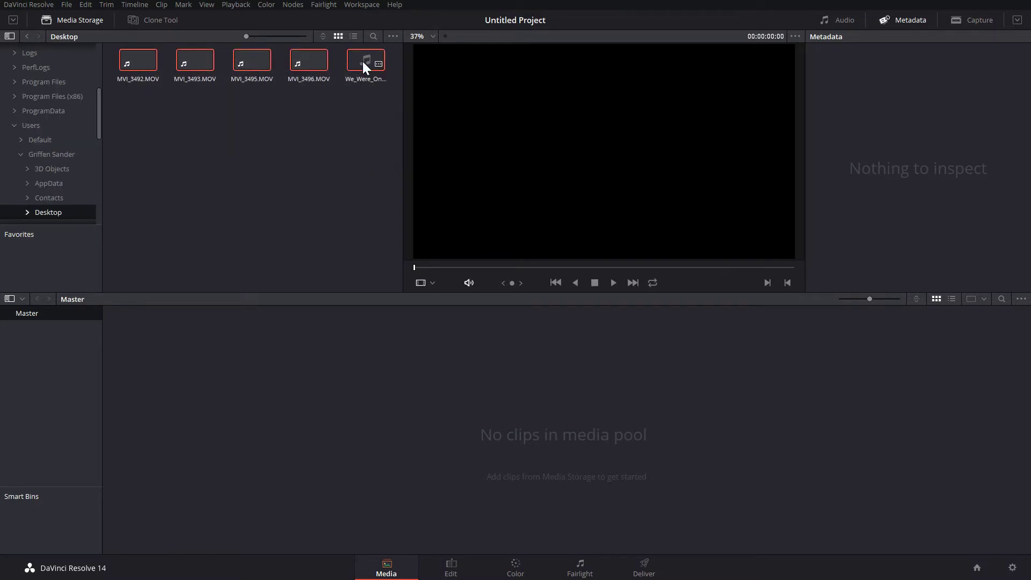
pyautogui.moveTo(339, 336); pyautogui.dragTo(336, 371)
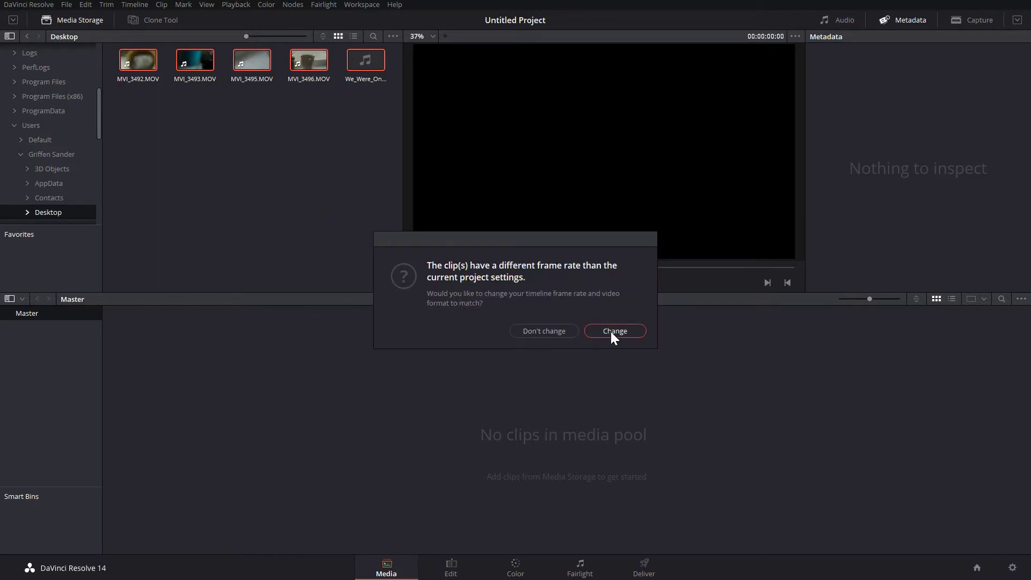
pyautogui.click(611, 331)
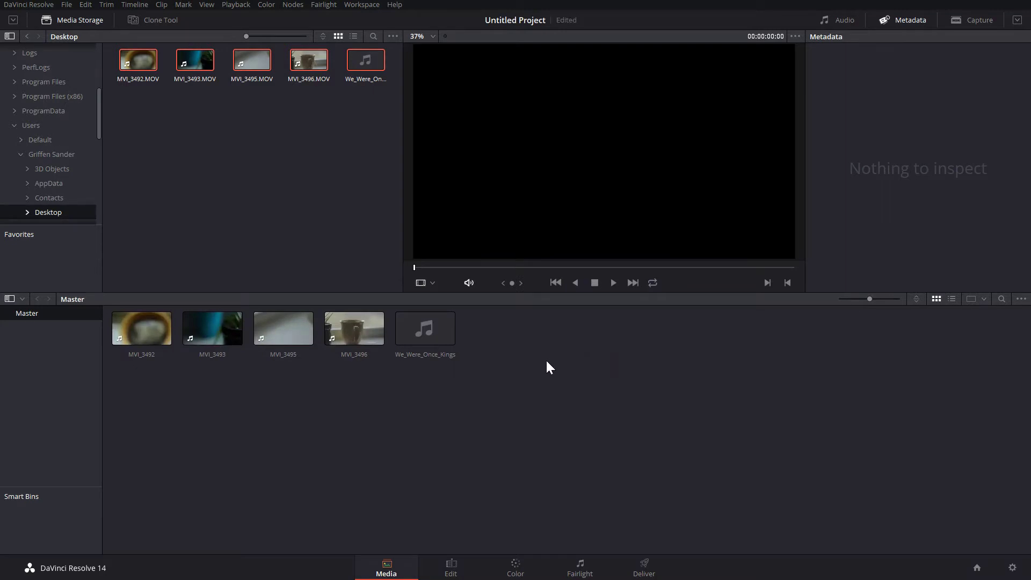
# Add a 'Used clips' bin under Master, then return to Master and preview MVI_3492
pyautogui.rightClick(495, 418)
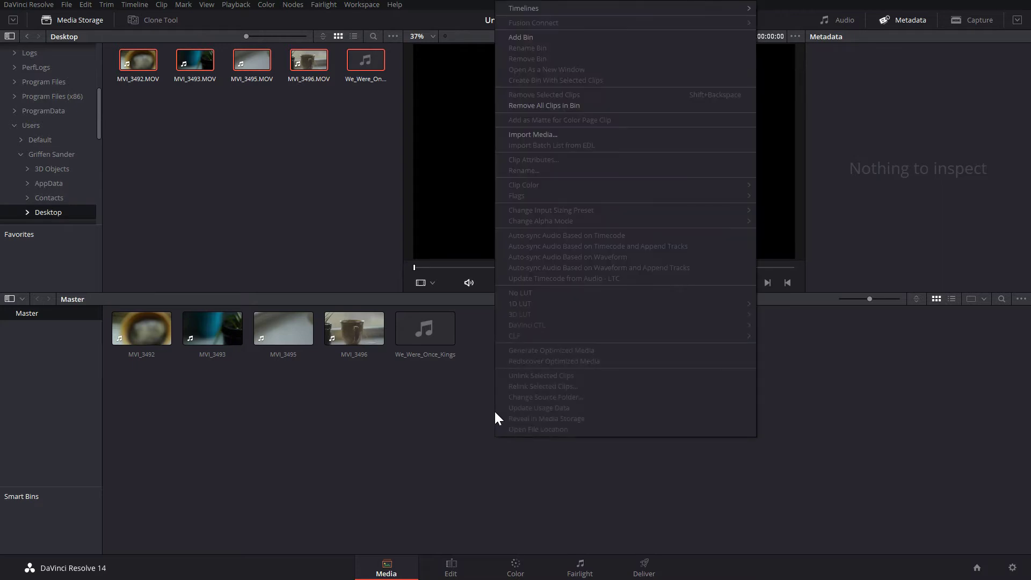
pyautogui.click(550, 36)
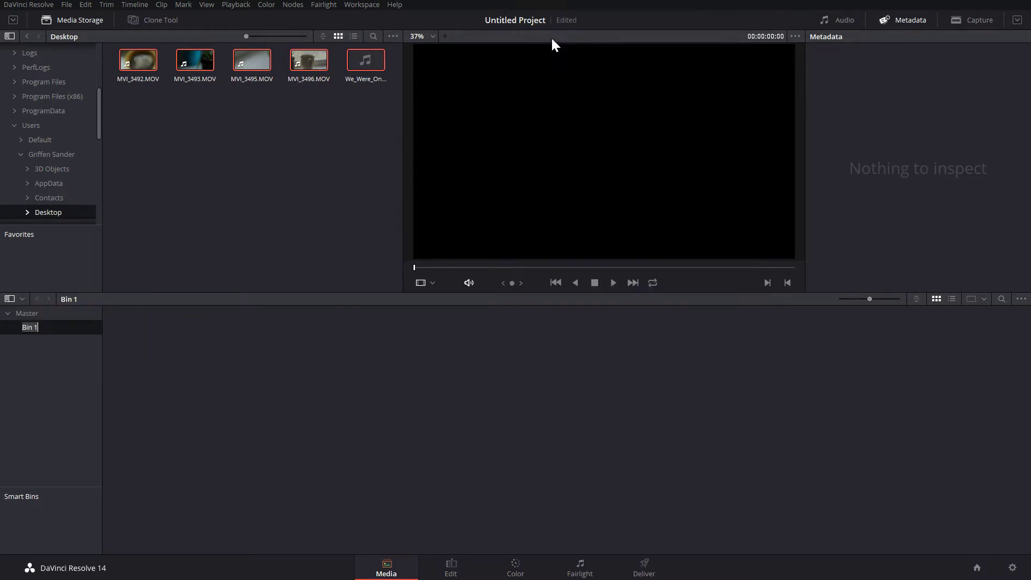
pyautogui.write('Used clips')
pyautogui.press('Return')
pyautogui.click(75, 311)
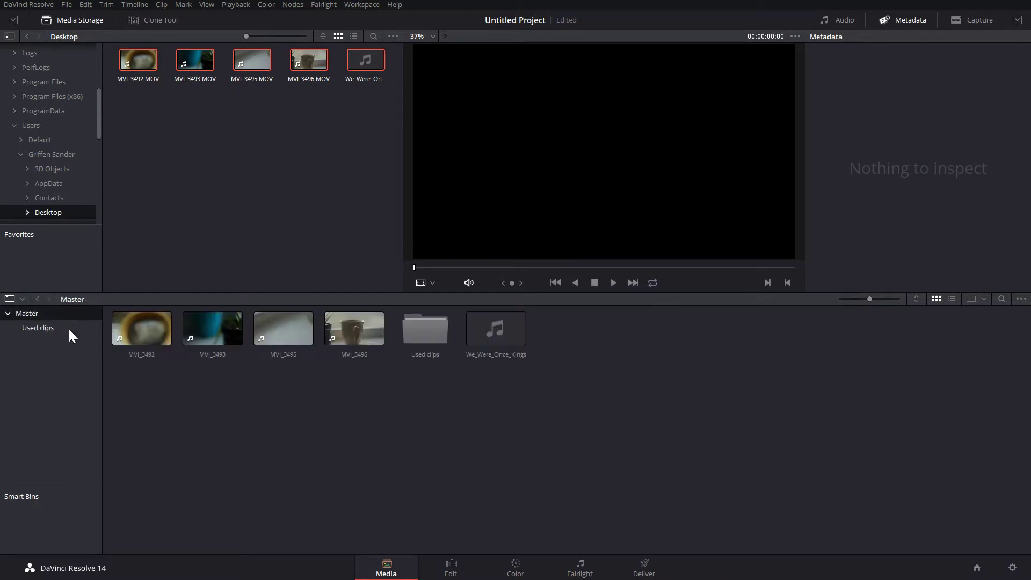
pyautogui.moveTo(143, 328); pyautogui.dragTo(53, 330)
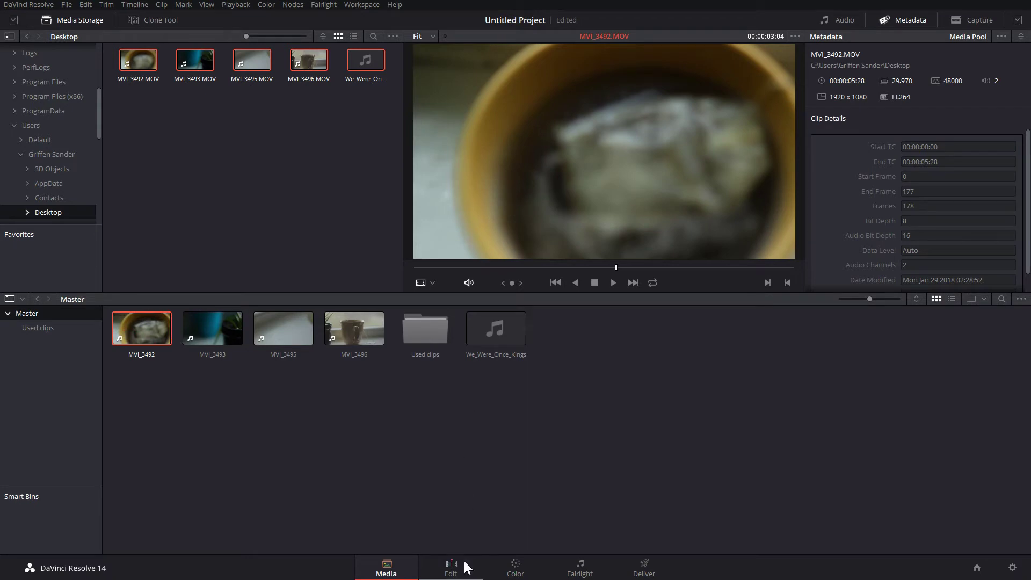
# Switch to the Edit page, look at the Effects Library and Edit Index, then reshow the Media Pool
pyautogui.click(451, 568)
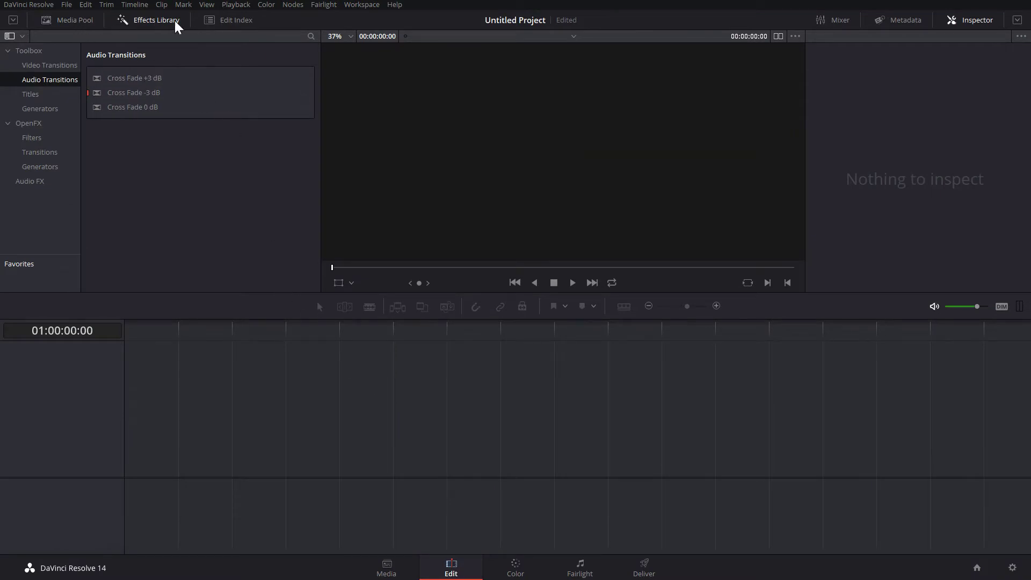
pyautogui.click(81, 20)
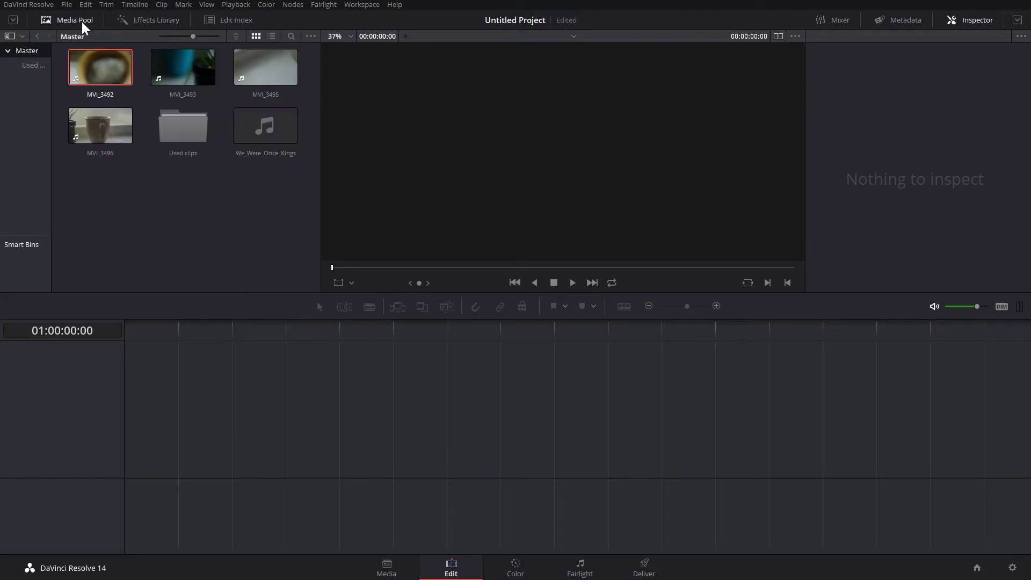
pyautogui.click(126, 20)
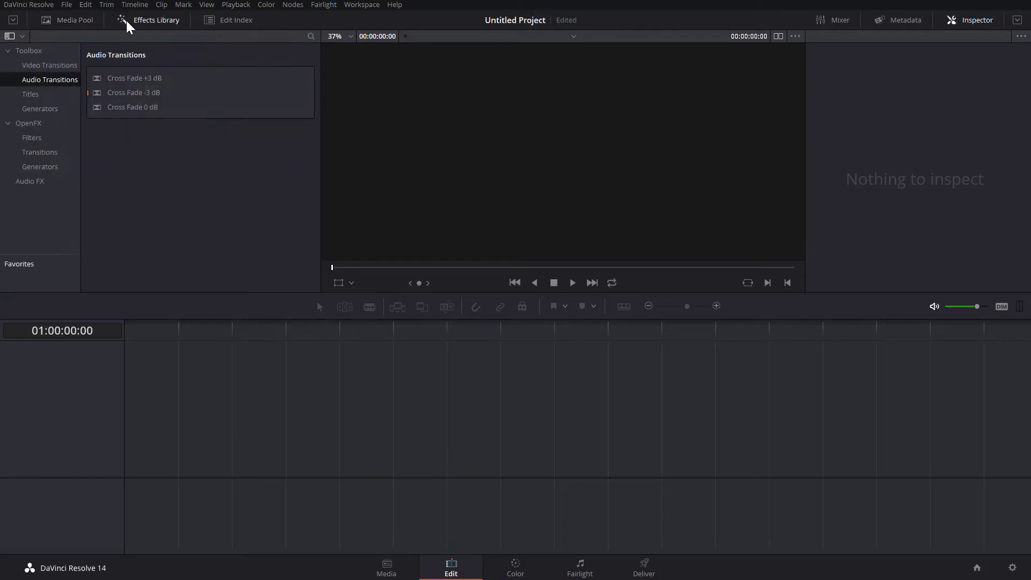
pyautogui.click(232, 23)
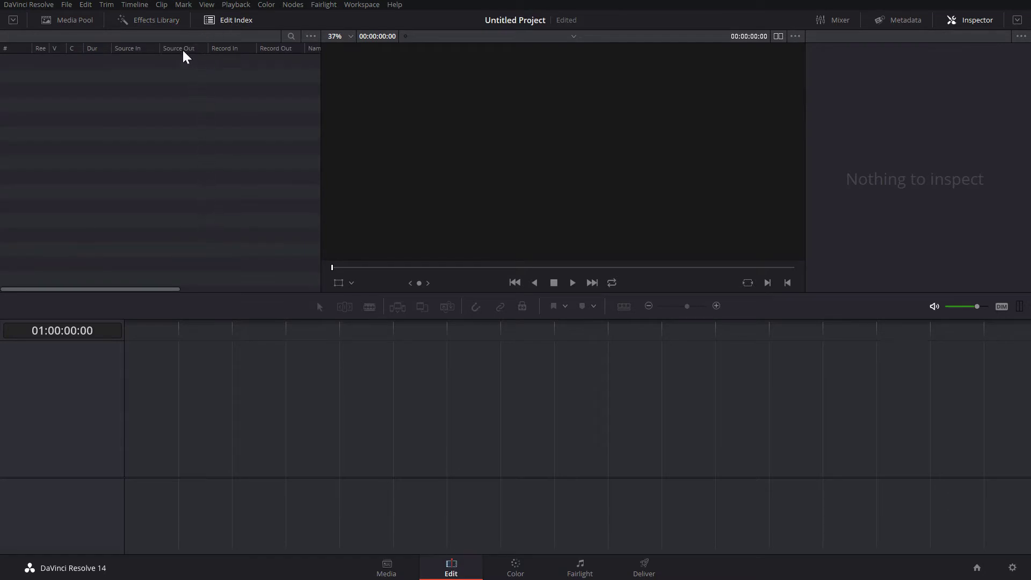
pyautogui.click(75, 27)
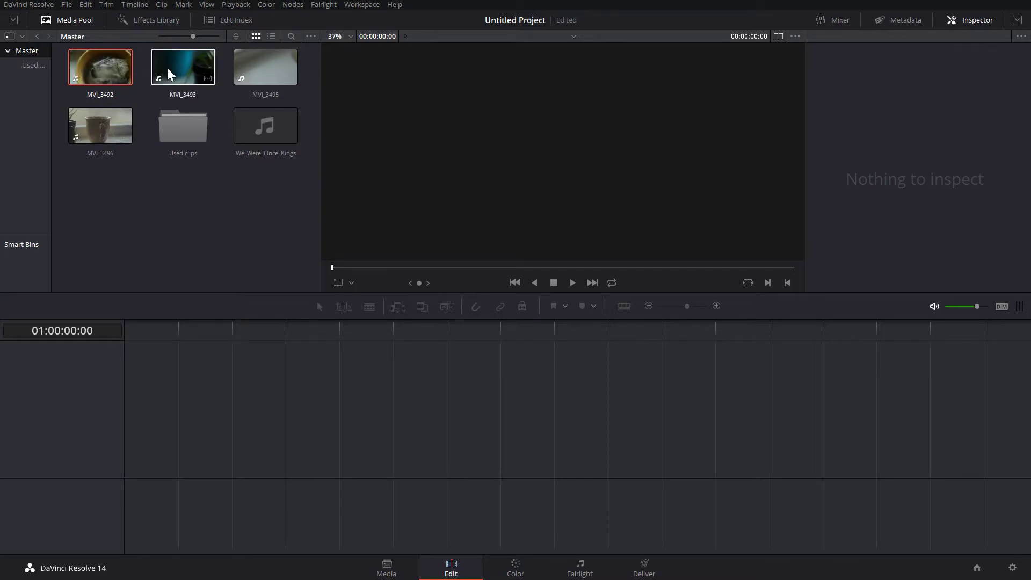
# Place MVI_3493, MVI_3495, MVI_3492 and MVI_3496 in order on Video 1, then select all four
pyautogui.moveTo(175, 95); pyautogui.dragTo(182, 459)
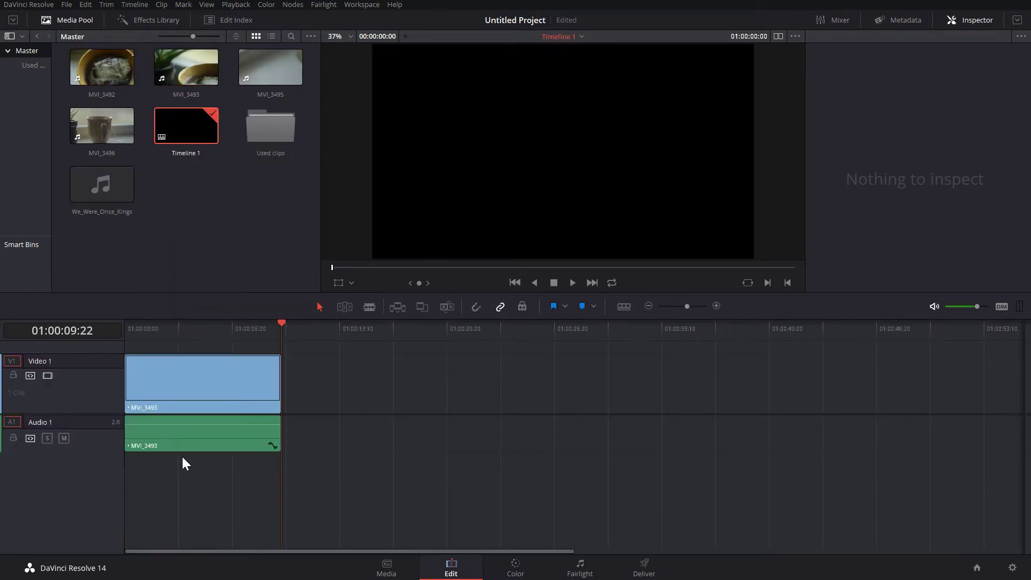
pyautogui.moveTo(259, 70); pyautogui.dragTo(279, 372)
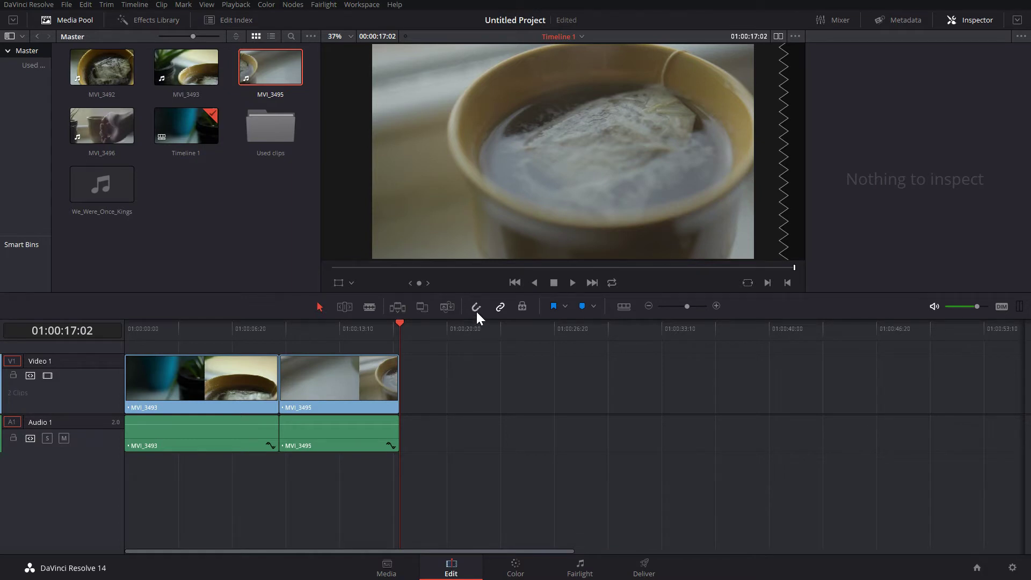
pyautogui.click(107, 75)
pyautogui.moveTo(440, 367); pyautogui.dragTo(405, 370)
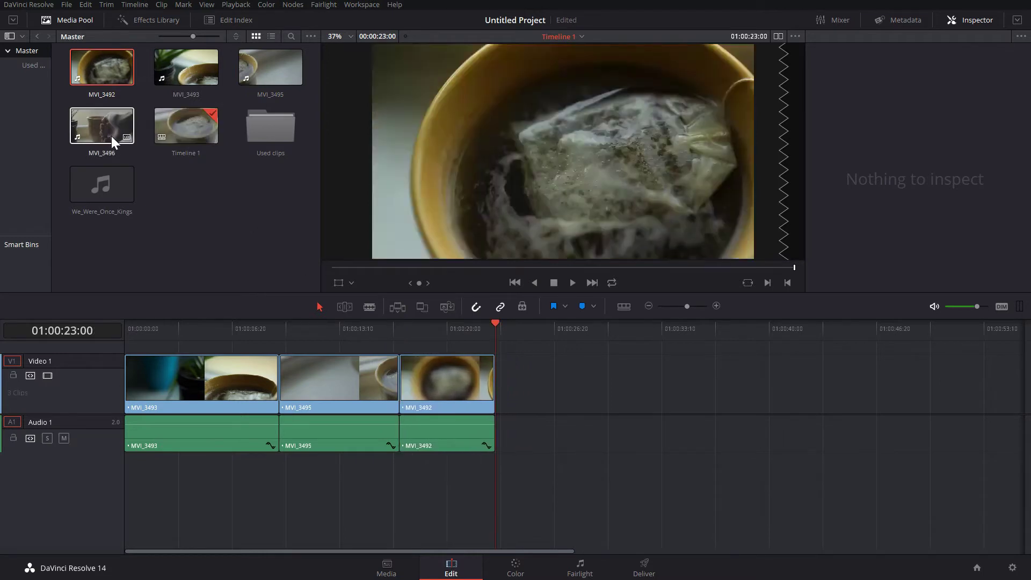
pyautogui.moveTo(439, 301); pyautogui.dragTo(502, 380)
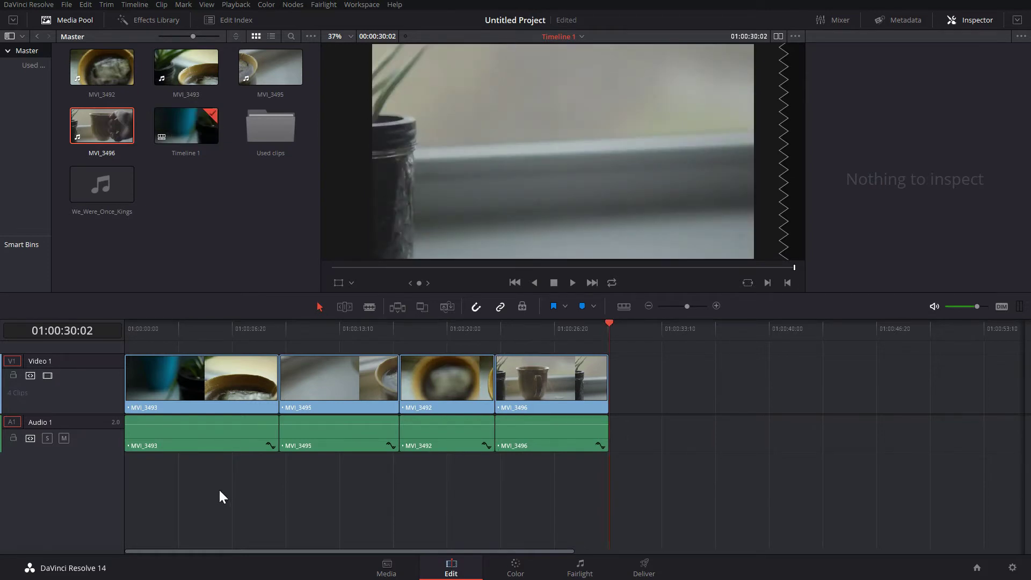
pyautogui.moveTo(217, 488); pyautogui.dragTo(515, 325)
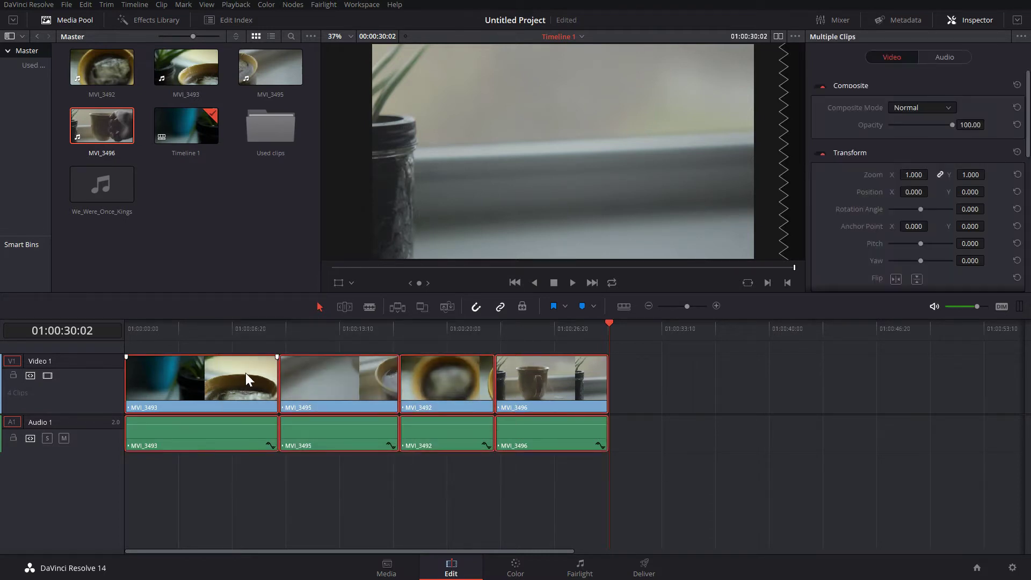
# Shift the clips right, put a Text title at the timeline start, and close the gap after it
pyautogui.moveTo(246, 372); pyautogui.dragTo(426, 373)
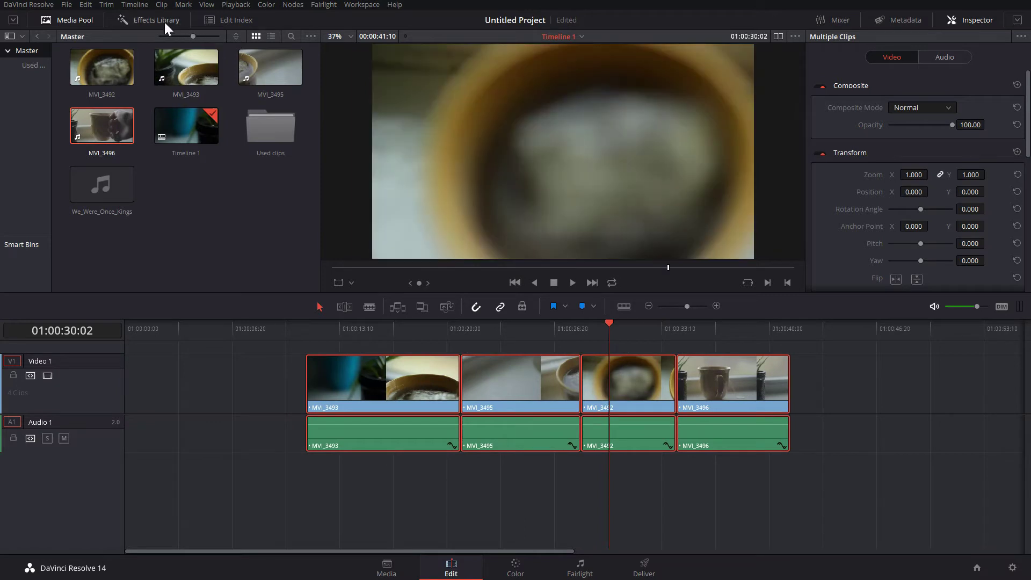
pyautogui.click(163, 21)
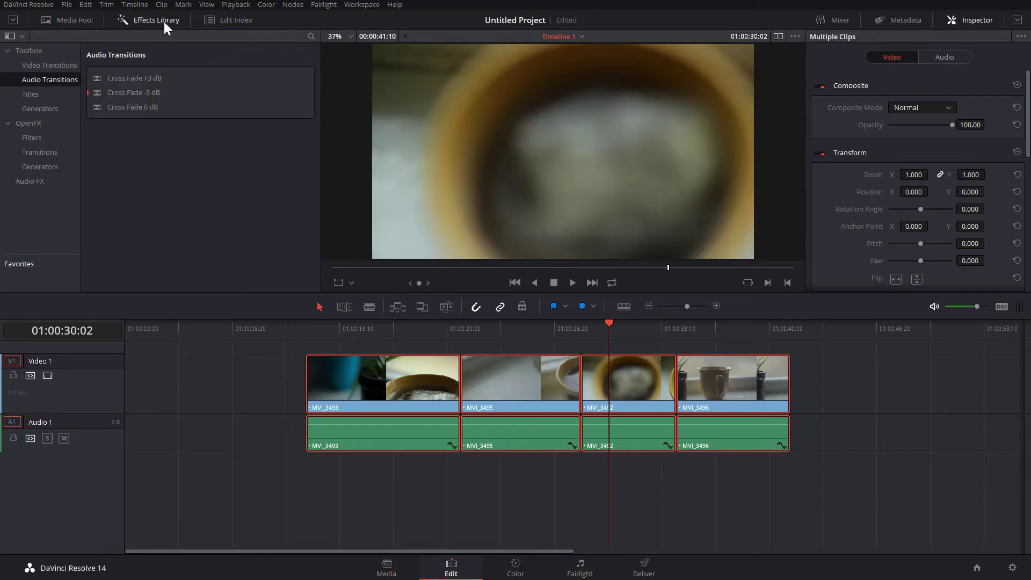
pyautogui.click(59, 96)
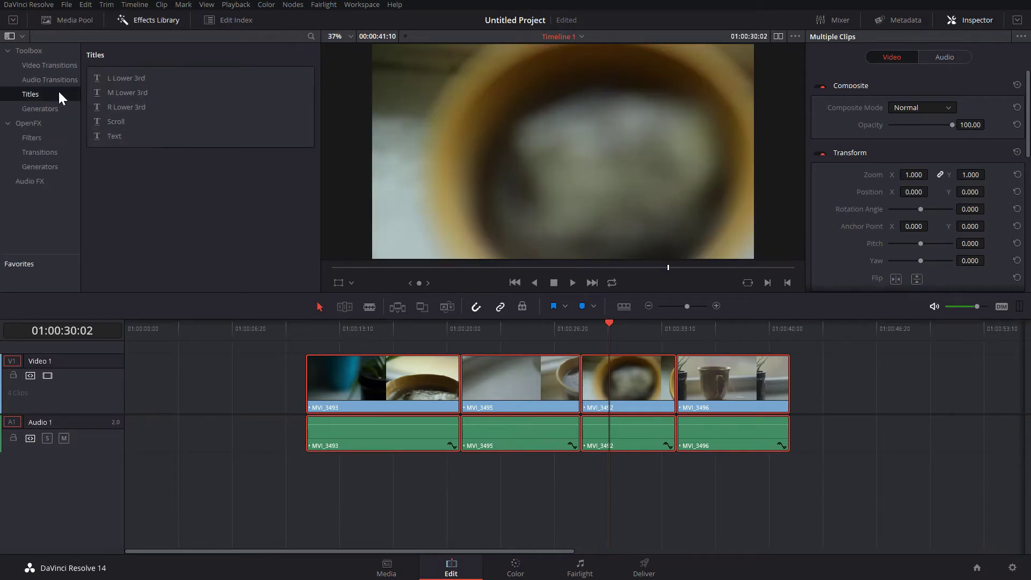
pyautogui.click(128, 134)
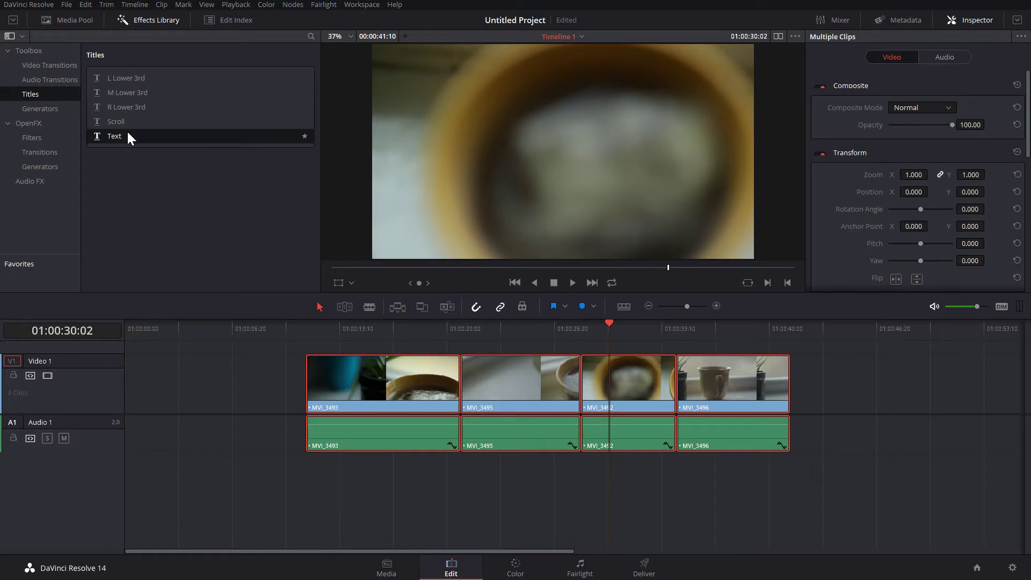
pyautogui.moveTo(127, 134); pyautogui.dragTo(124, 379)
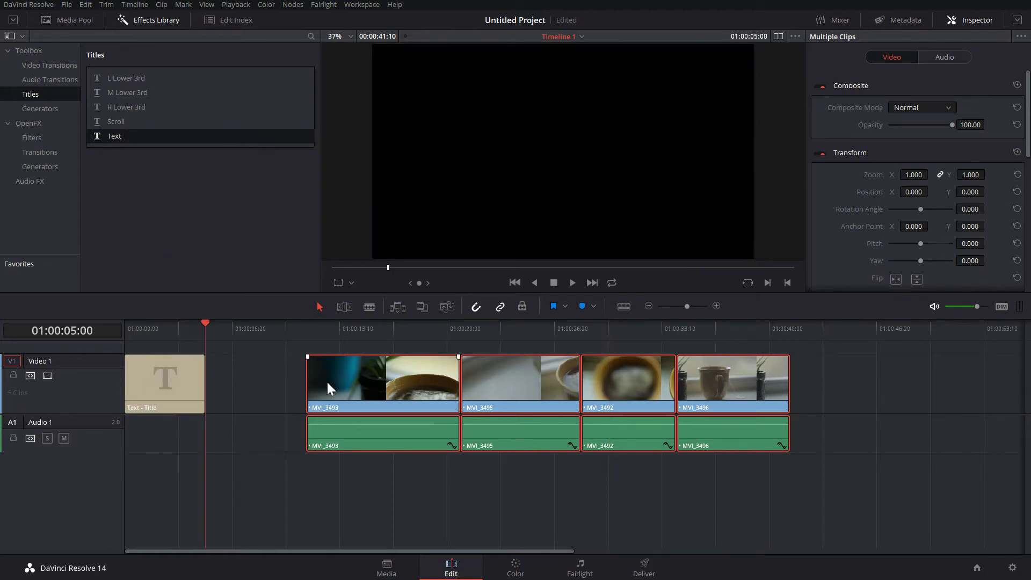
pyautogui.moveTo(326, 380); pyautogui.dragTo(232, 381)
pyautogui.click(172, 324)
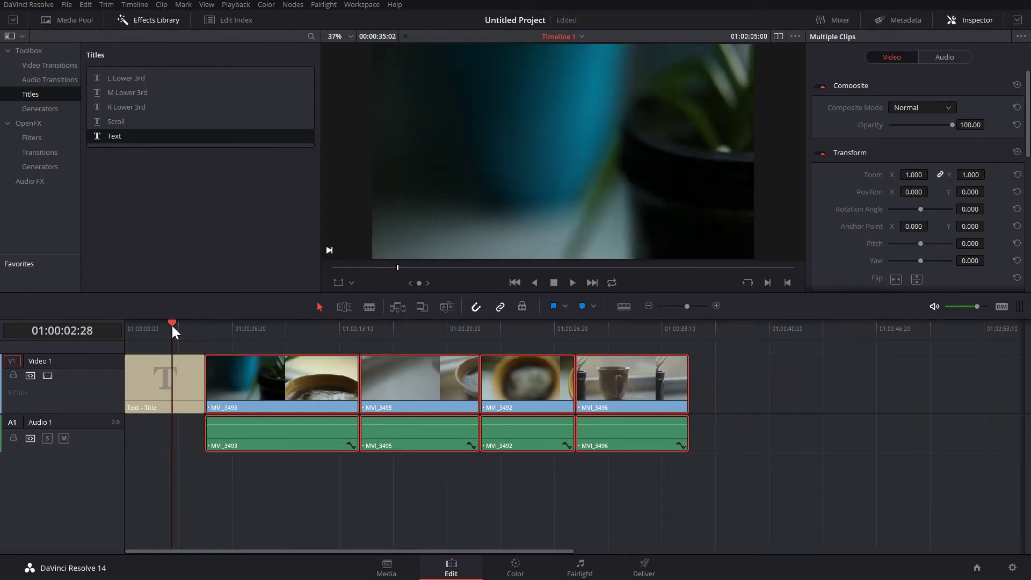
# Replace the title's placeholder text with 'Afternoon Tea'
pyautogui.click(159, 372)
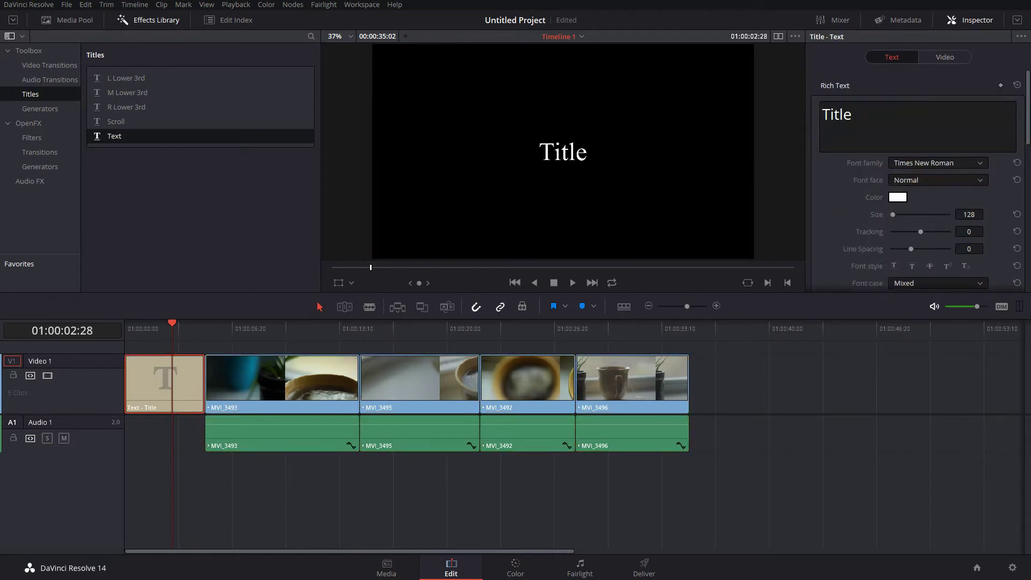
pyautogui.doubleClick(837, 114)
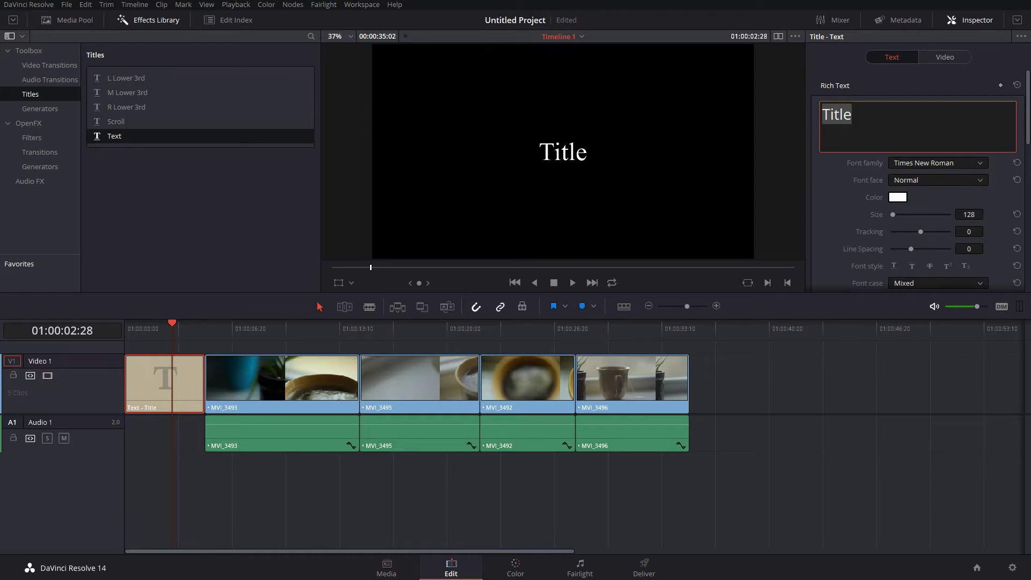
pyautogui.write('A')
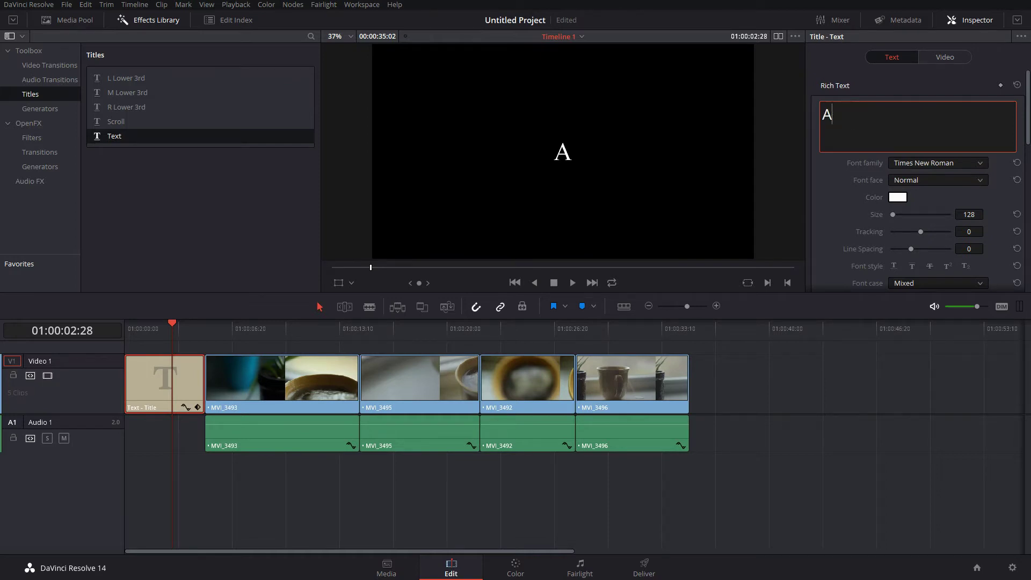
pyautogui.write('fternoon ')
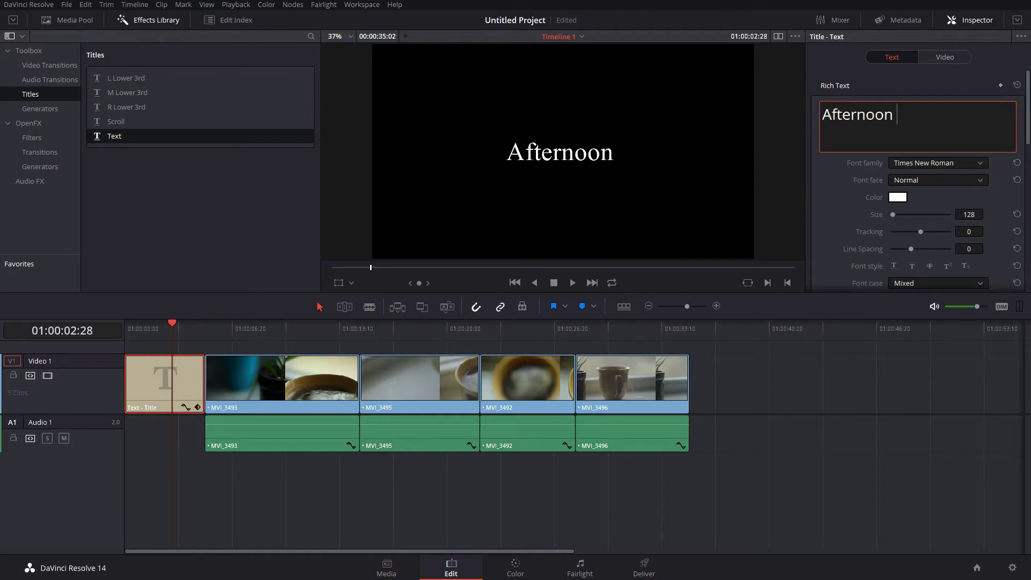
pyautogui.write('Tea')
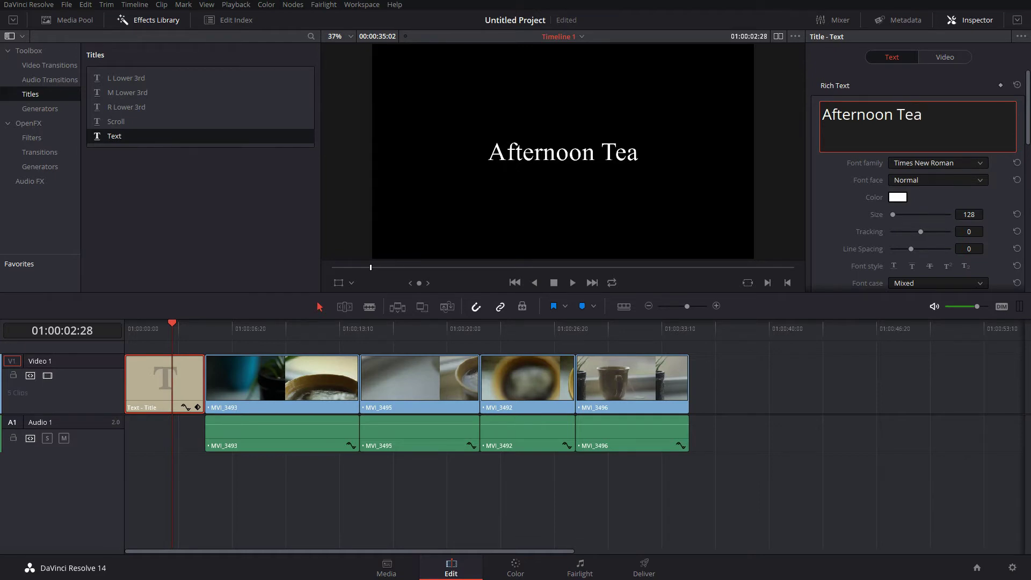
# Set the title font to Swistblnk Neaments at size 149 and adjust its X/Y position
pyautogui.click(961, 159)
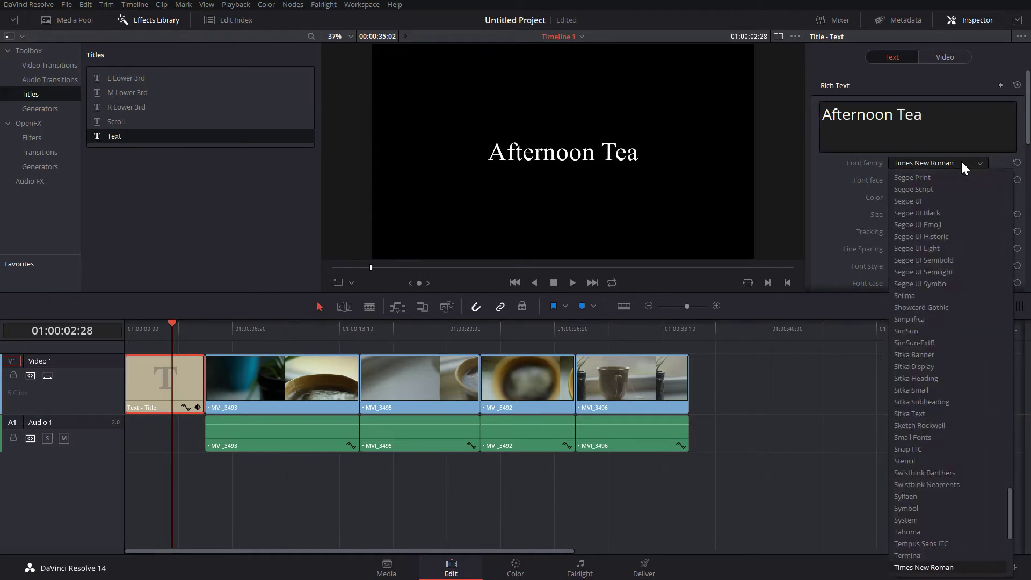
pyautogui.click(940, 485)
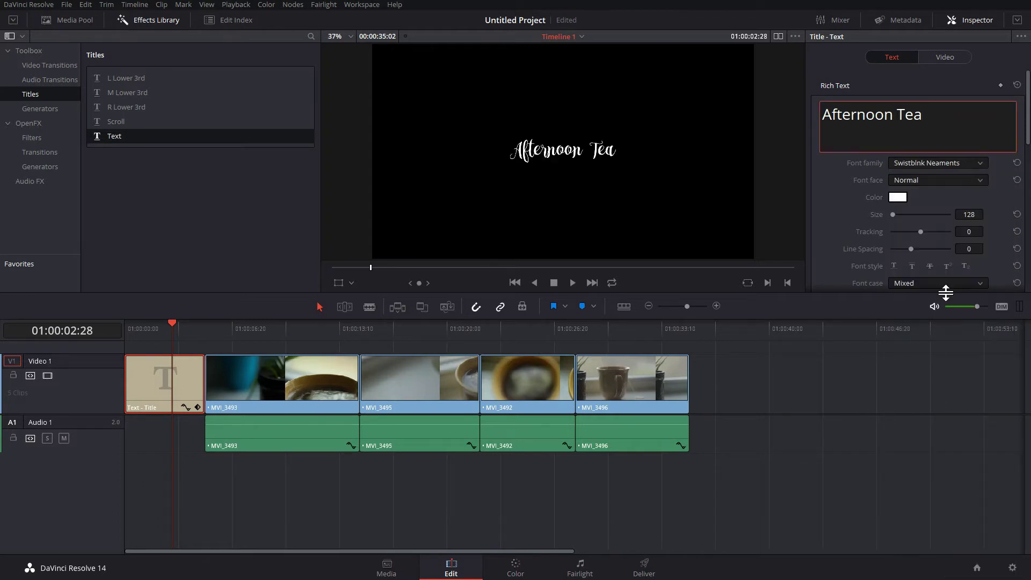
pyautogui.scroll(20, 974, 218)
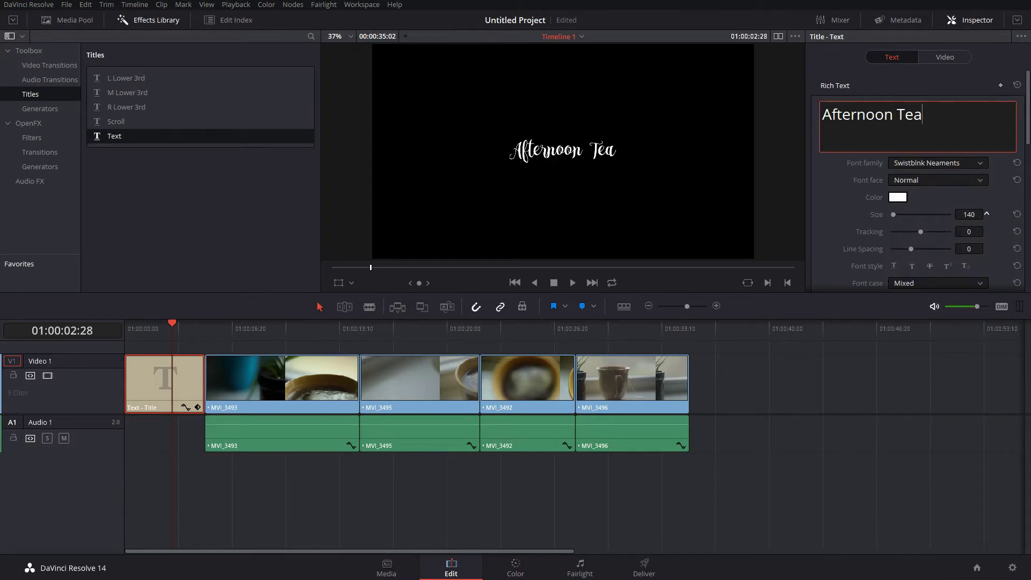
pyautogui.scroll(-3, 988, 244)
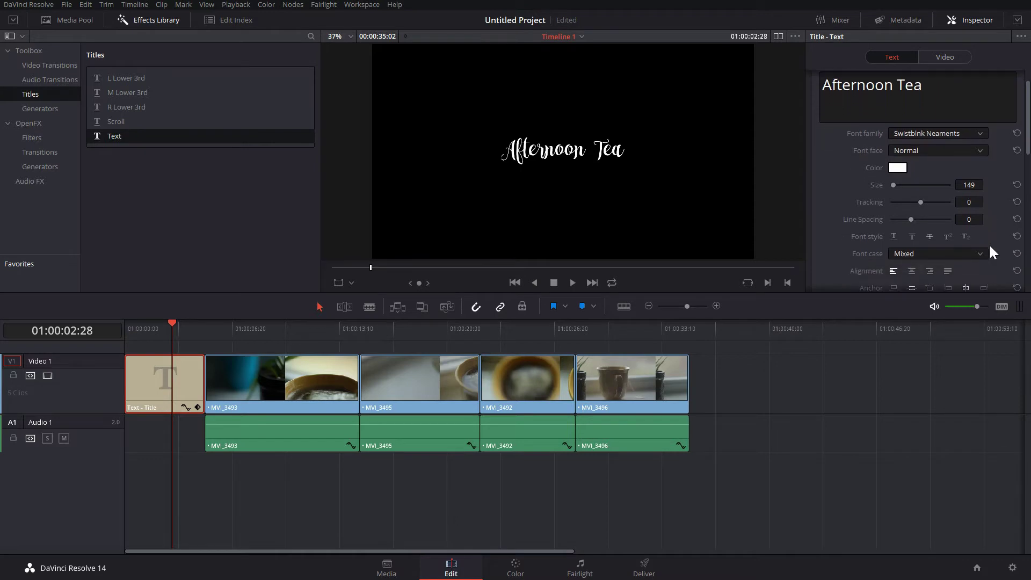
pyautogui.scroll(-3, 991, 247)
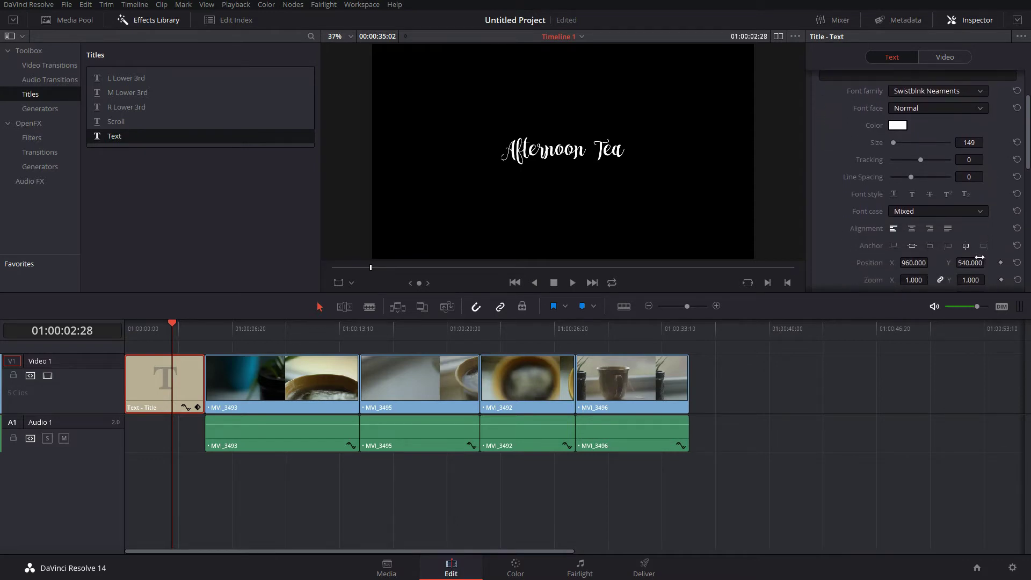
pyautogui.scroll(-10, 988, 263)
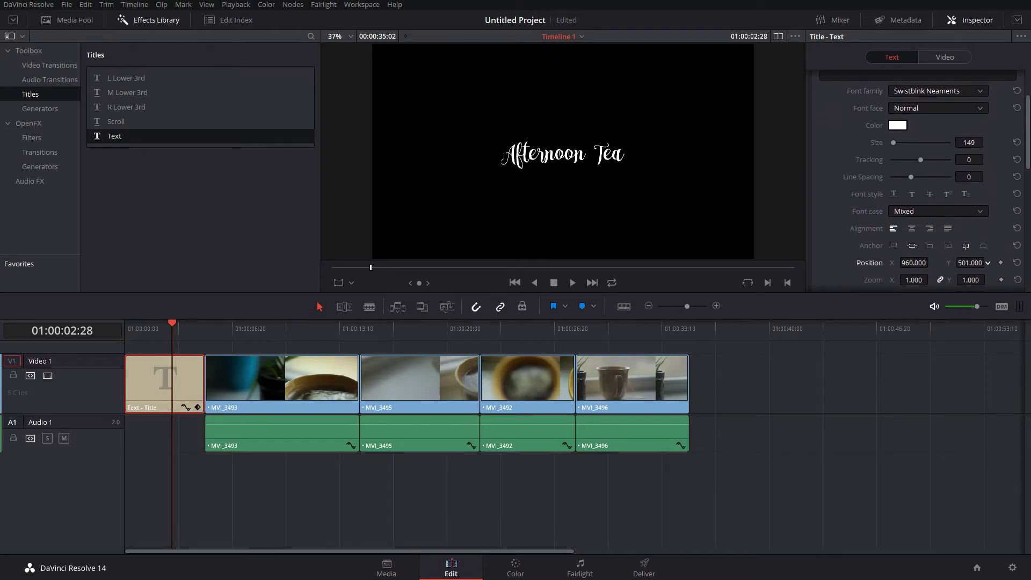
pyautogui.scroll(15, 976, 263)
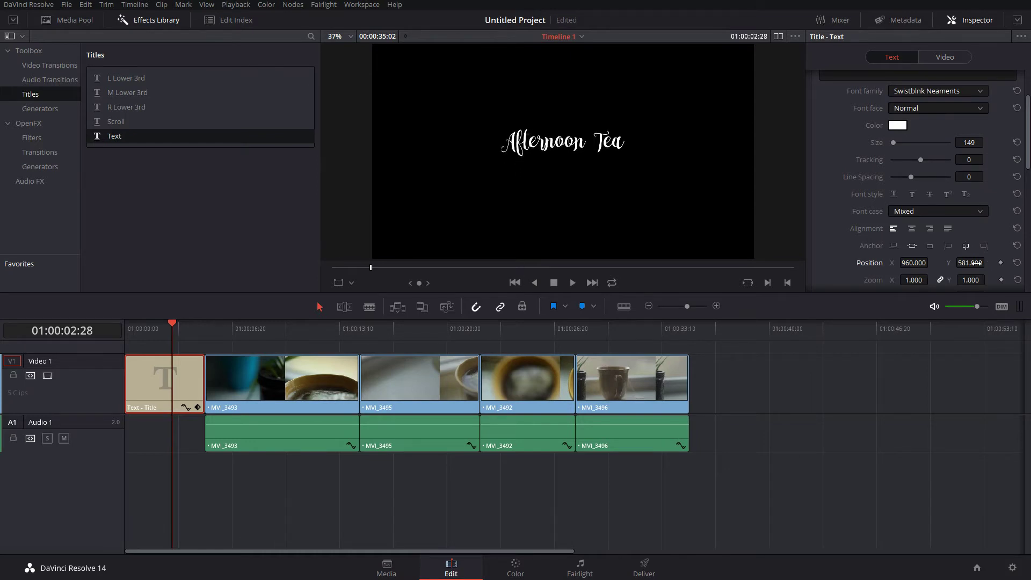
pyautogui.moveTo(976, 263); pyautogui.dragTo(914, 263)
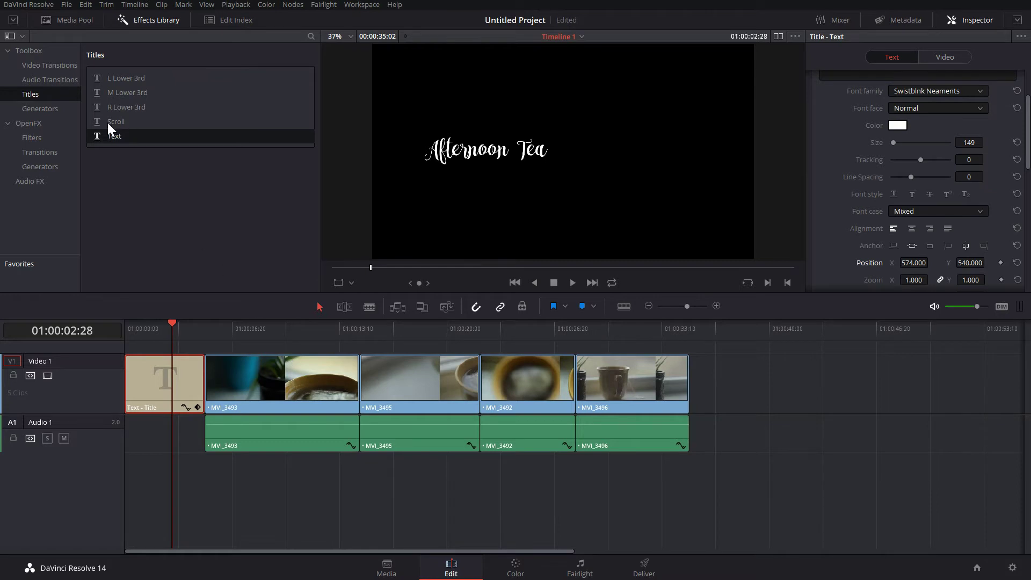
# Drop a Cross Dissolve from Video Transitions onto the start of the title clip
pyautogui.click(64, 65)
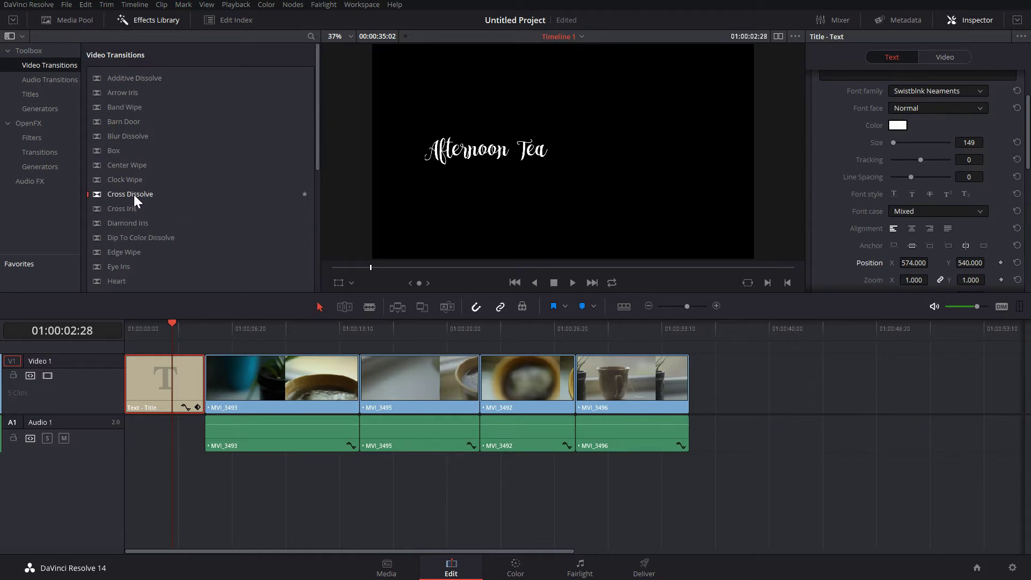
pyautogui.moveTo(133, 195); pyautogui.dragTo(133, 369)
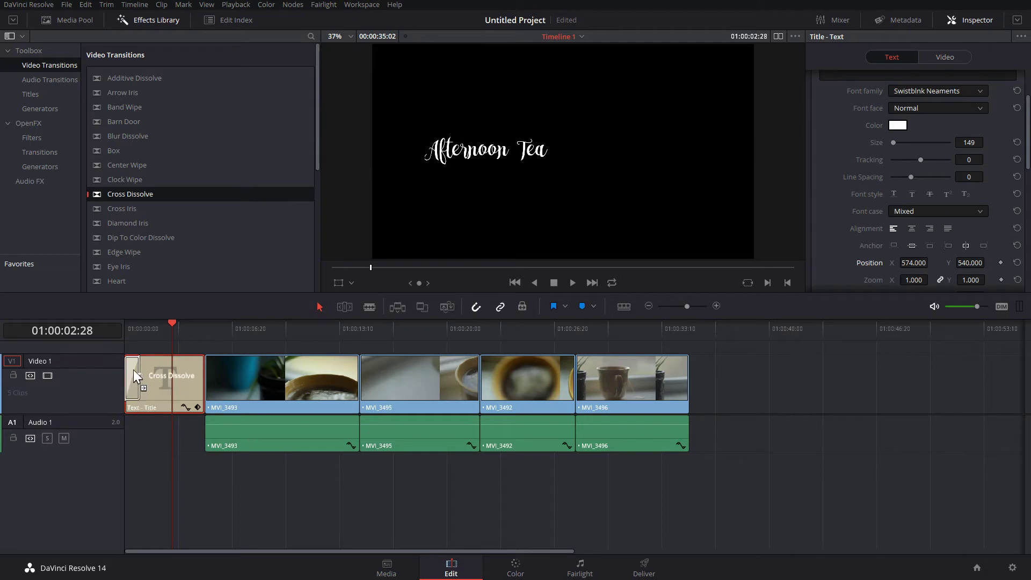
pyautogui.click(130, 327)
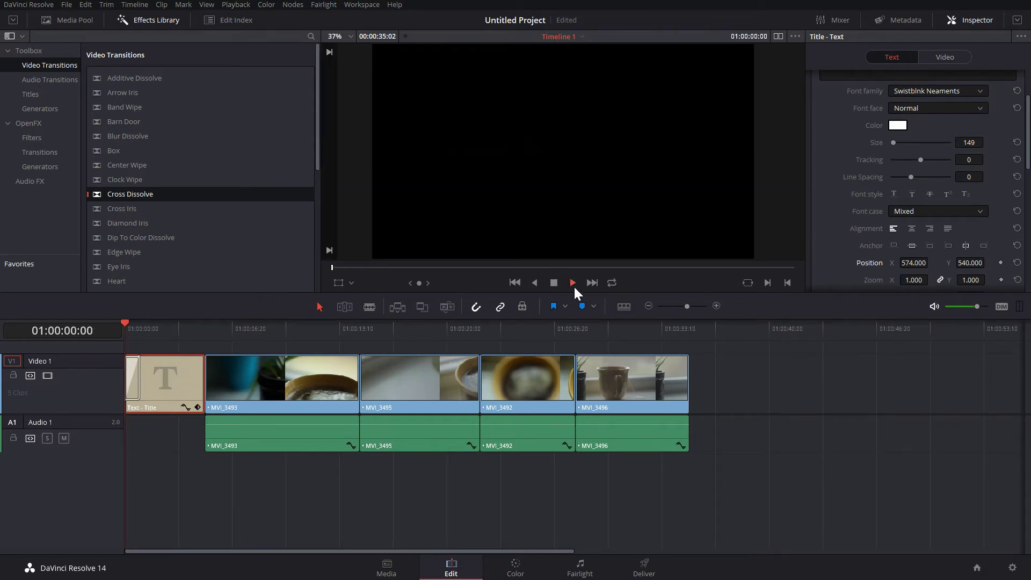
pyautogui.click(223, 323)
# Trim about two seconds off the openings of MVI_3493 and MVI_3495
pyautogui.moveTo(221, 323); pyautogui.dragTo(241, 336)
pyautogui.moveTo(209, 380); pyautogui.dragTo(239, 377)
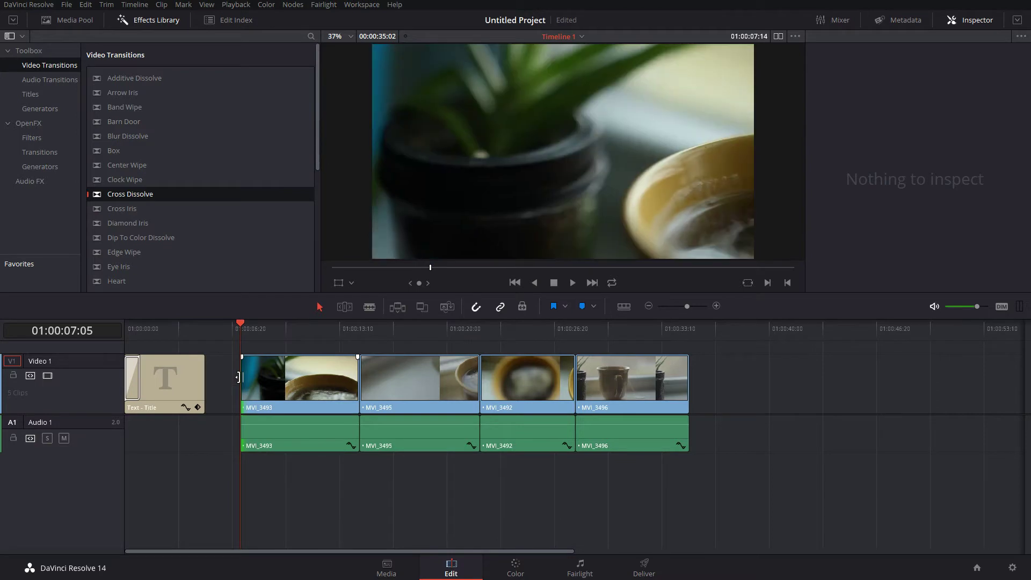
pyautogui.click(397, 374)
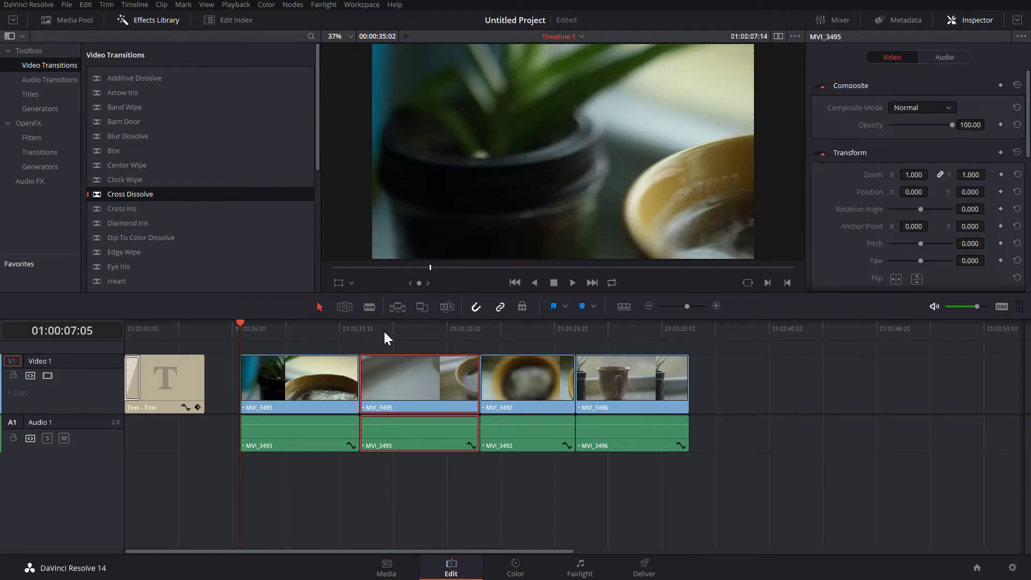
pyautogui.click(383, 330)
pyautogui.moveTo(383, 330); pyautogui.dragTo(391, 330)
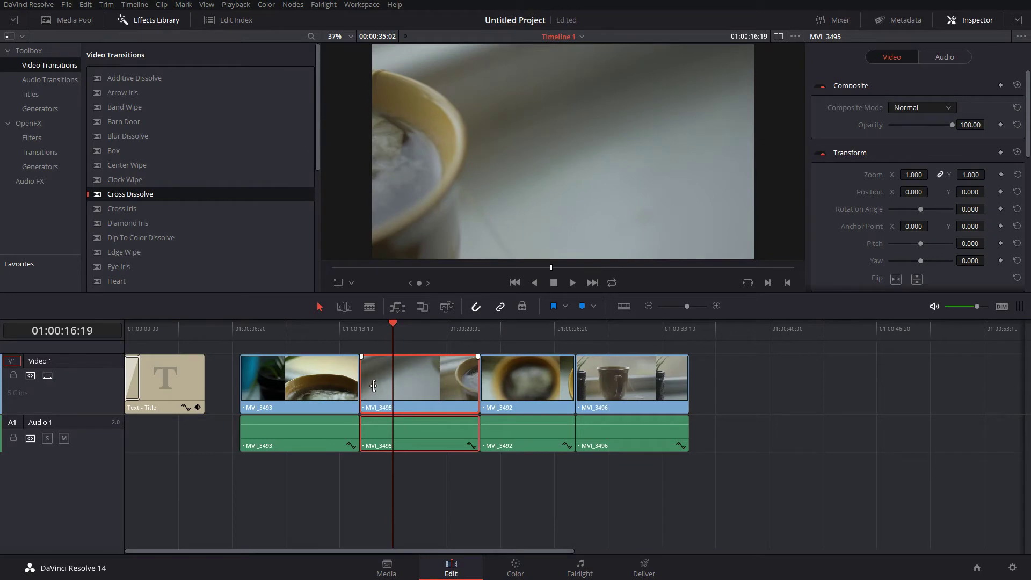
pyautogui.moveTo(362, 386); pyautogui.dragTo(397, 386)
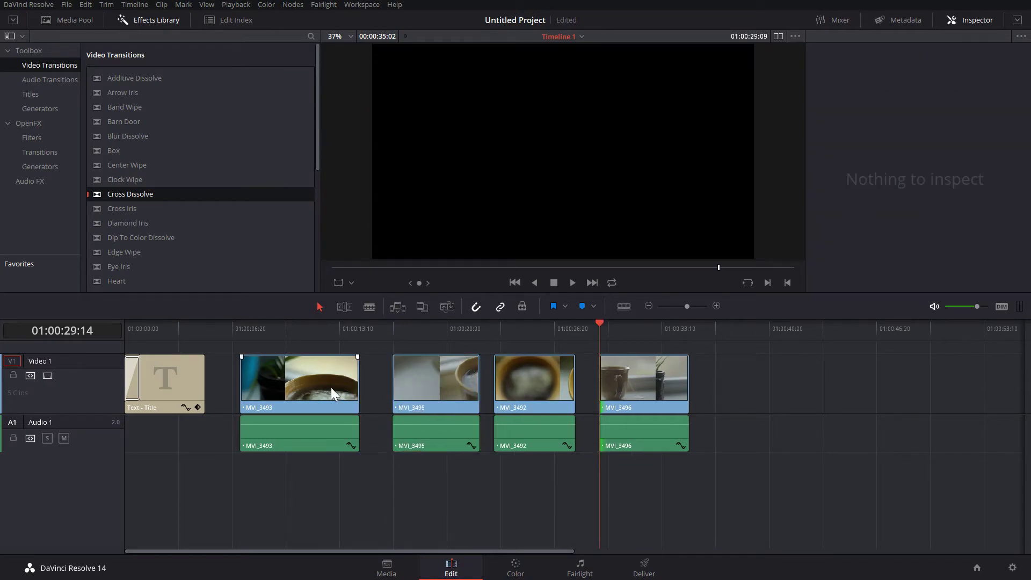
# Slide MVI_3493, MVI_3495 and MVI_3492 left so they follow the title back-to-back
pyautogui.moveTo(331, 388); pyautogui.dragTo(295, 387)
pyautogui.moveTo(416, 384); pyautogui.dragTo(359, 388)
pyautogui.moveTo(525, 387); pyautogui.dragTo(399, 382)
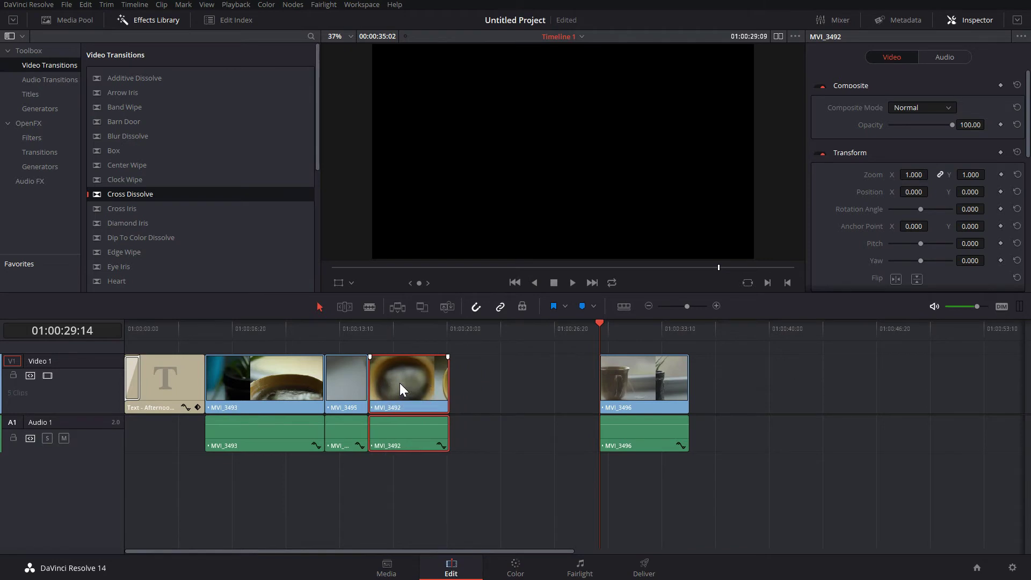
pyautogui.hotkey('ctrl', 'z')
pyautogui.moveTo(535, 397); pyautogui.dragTo(457, 388)
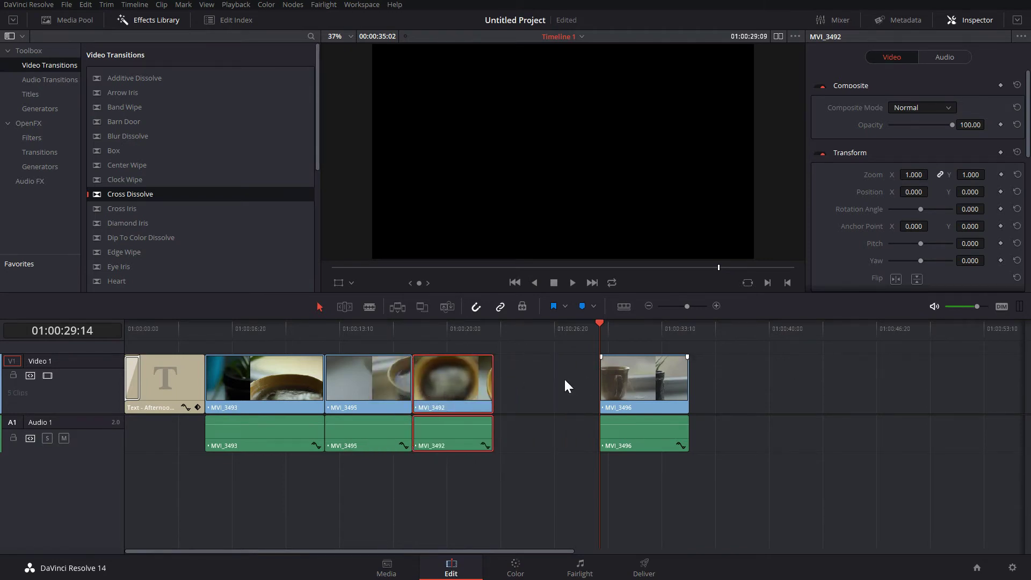
# Delete the gap before MVI_3496 and drop a Cross Dissolve between the title and MVI_3493
pyautogui.click(529, 382)
pyautogui.press('Delete')
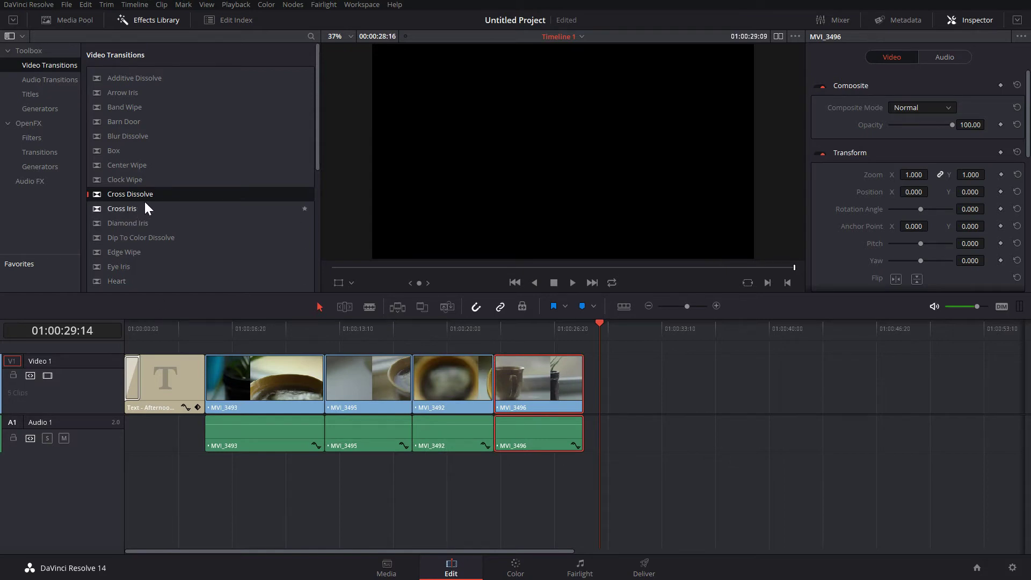
pyautogui.moveTo(152, 196); pyautogui.dragTo(202, 368)
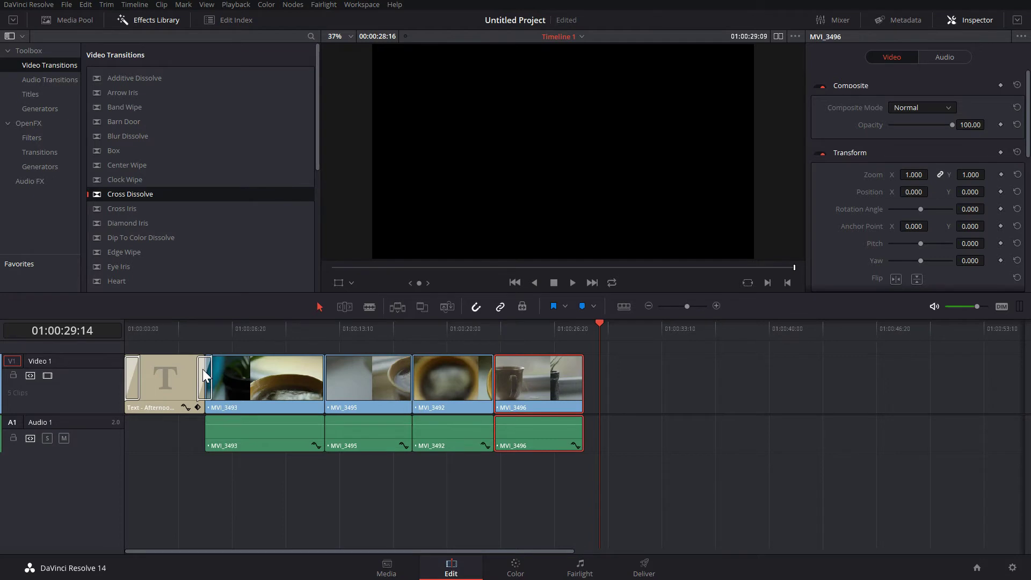
pyautogui.moveTo(185, 194); pyautogui.dragTo(211, 215)
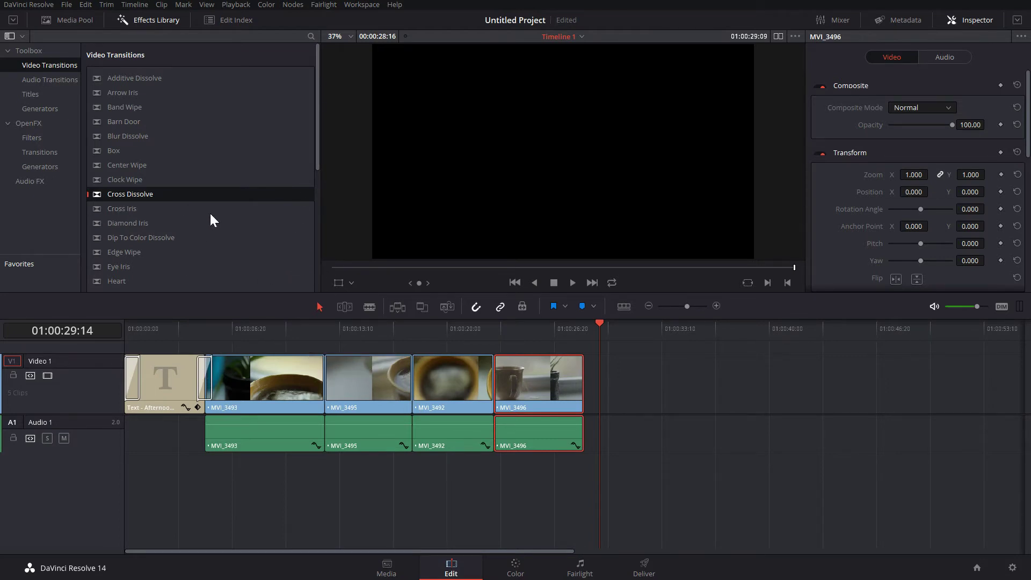
# Add Cross Dissolves at the MVI_3493/MVI_3495 and MVI_3495/MVI_3492 cuts, trimming clips to fit
pyautogui.click(321, 380)
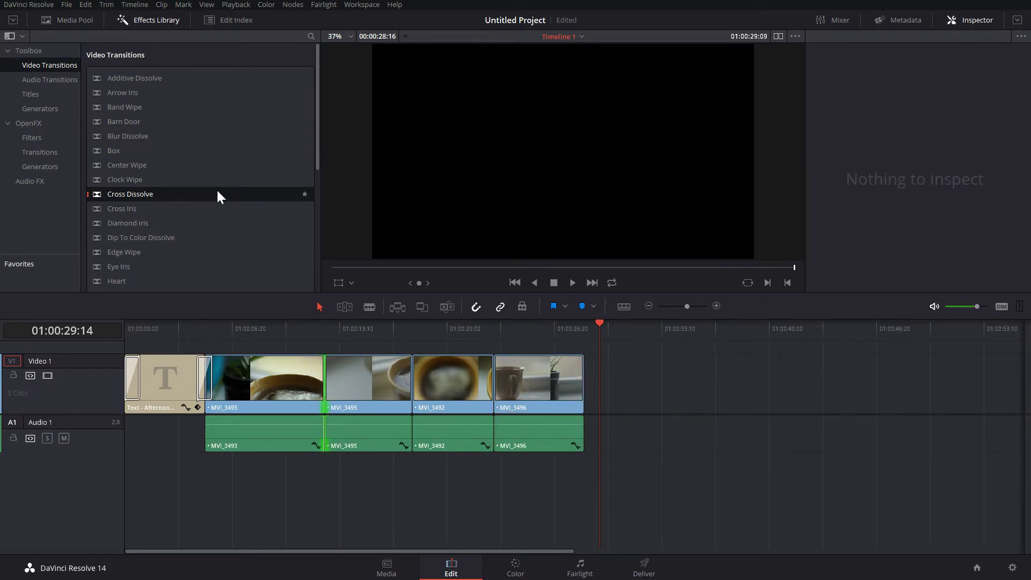
pyautogui.rightClick(217, 188)
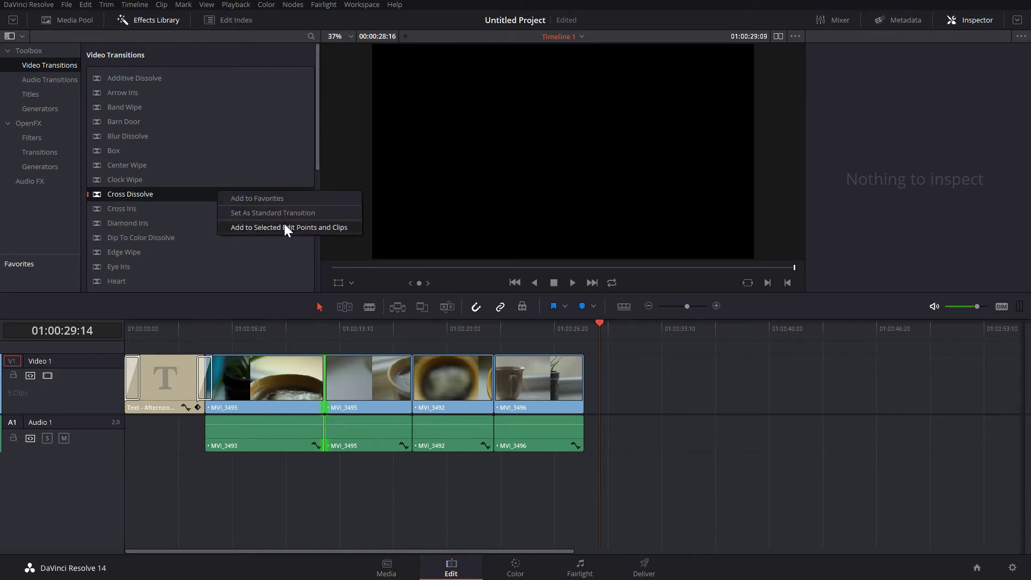
pyautogui.click(284, 225)
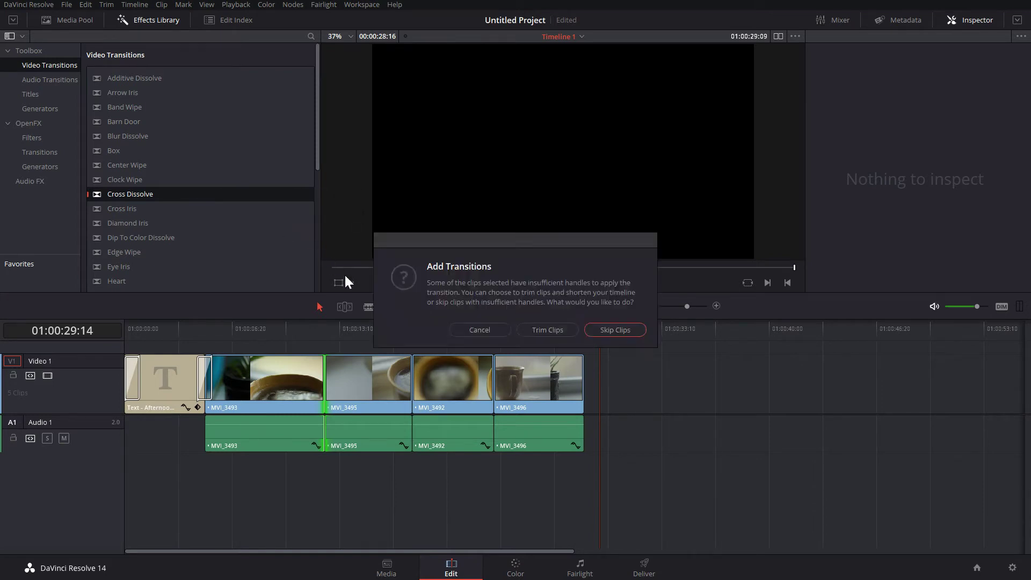
pyautogui.click(543, 330)
pyautogui.click(406, 381)
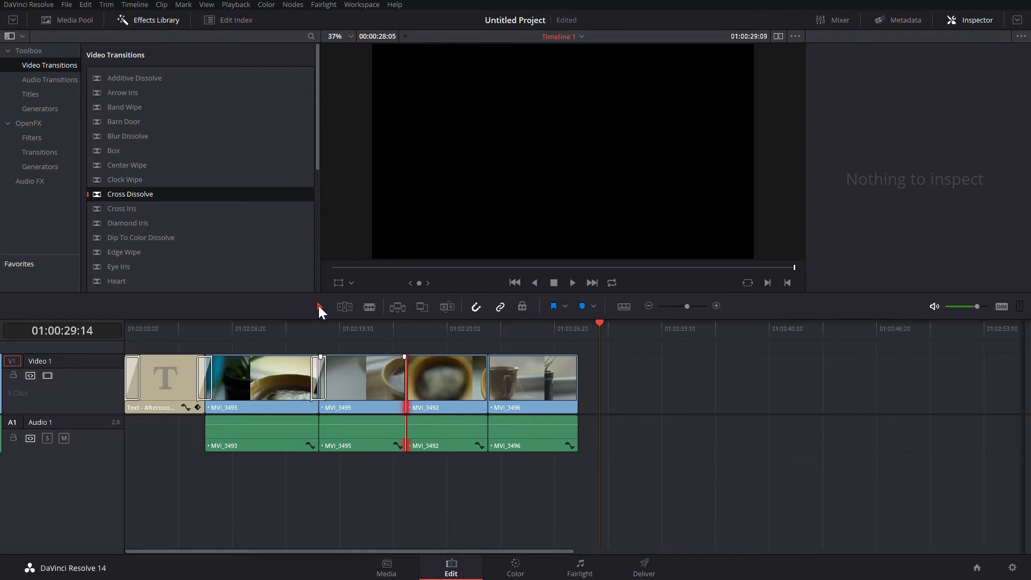
pyautogui.rightClick(194, 192)
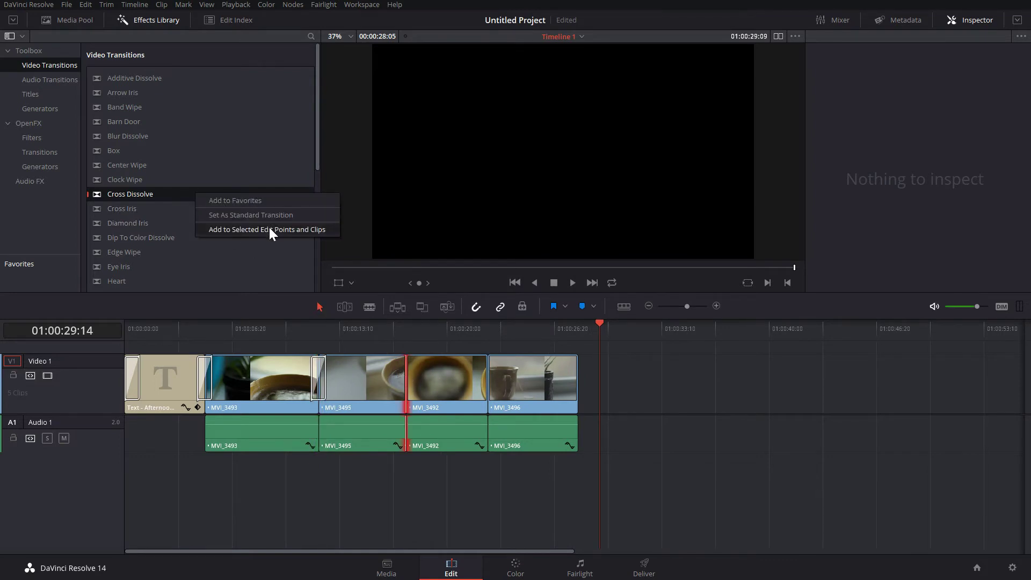
pyautogui.click(269, 229)
pyautogui.click(552, 332)
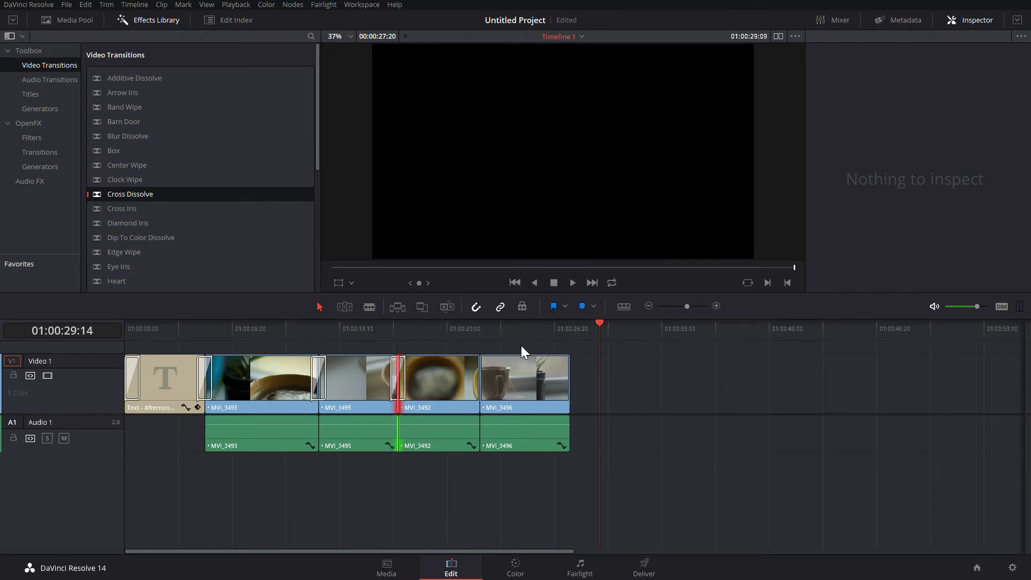
# Add Cross Dissolves at the MVI_3492/MVI_3496 cut and at the end of MVI_3496
pyautogui.click(480, 381)
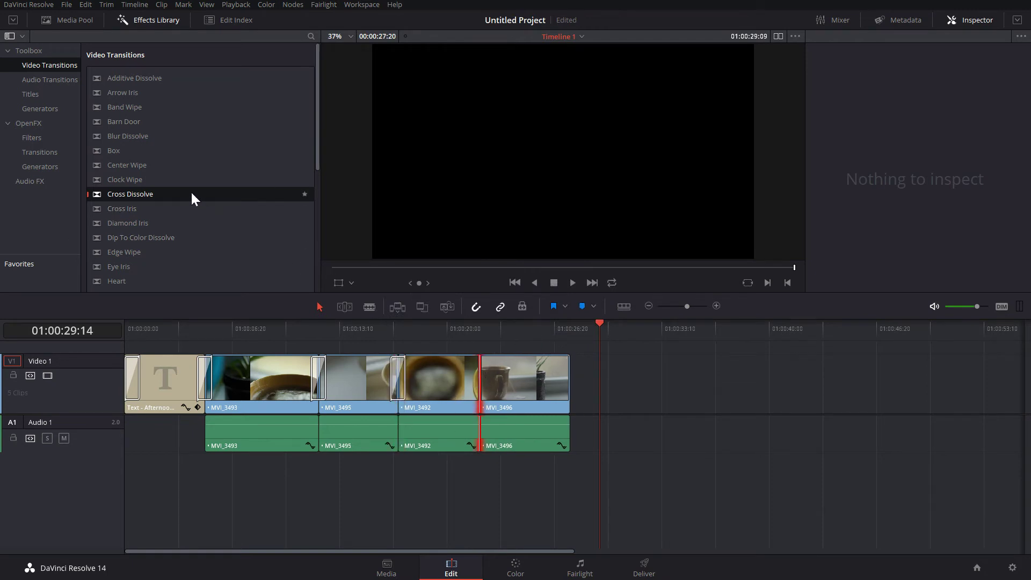
pyautogui.rightClick(192, 199)
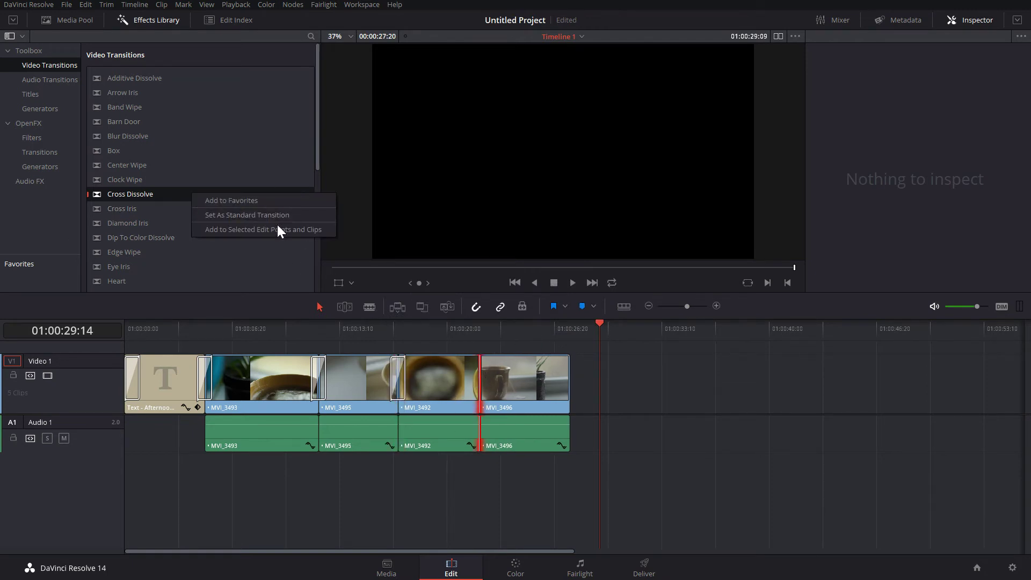
pyautogui.click(286, 229)
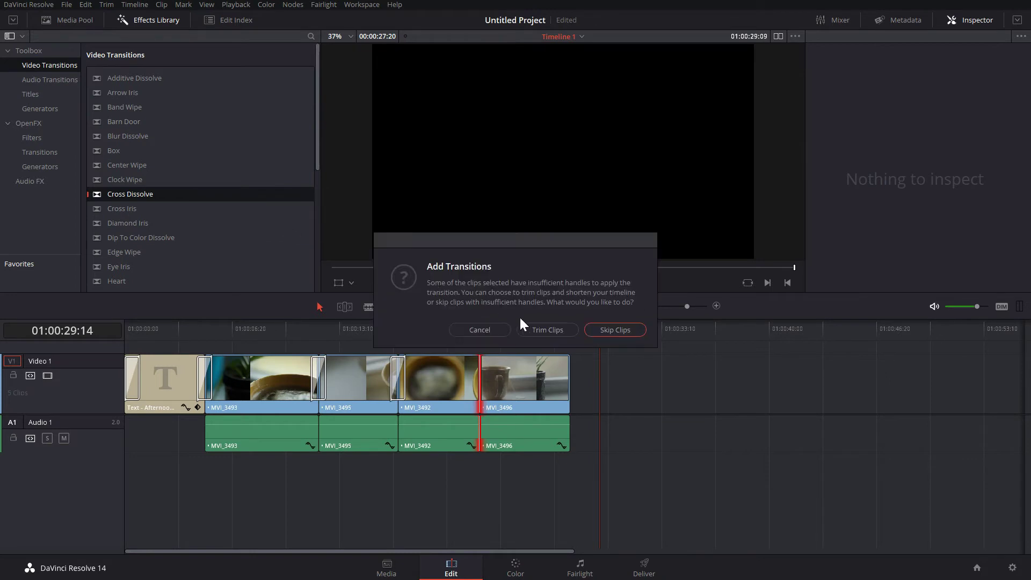
pyautogui.click(537, 326)
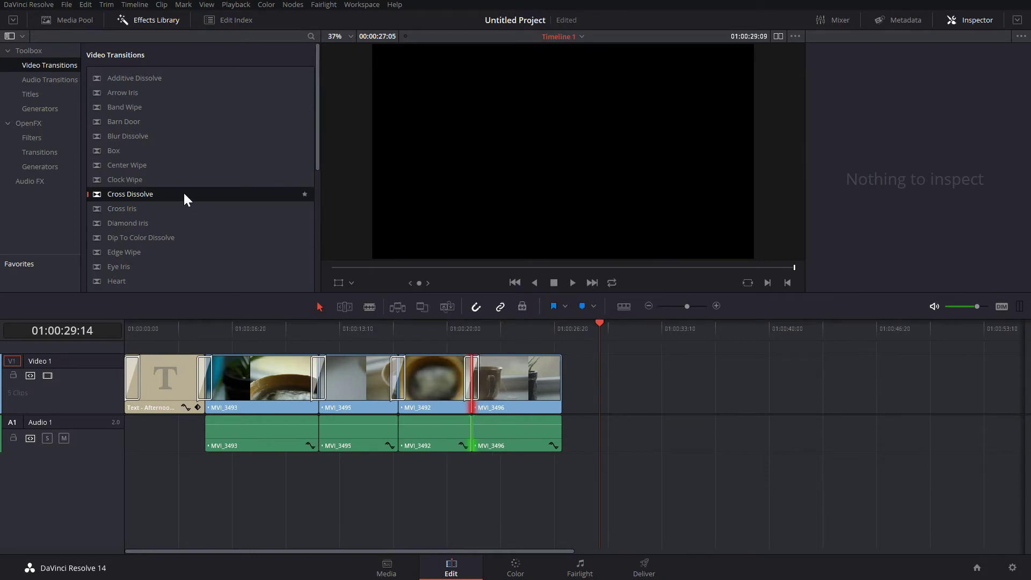
pyautogui.moveTo(182, 192); pyautogui.dragTo(548, 366)
# Select and delete the four MVI camera audio clips on Audio 1
pyautogui.moveTo(573, 474); pyautogui.dragTo(207, 431)
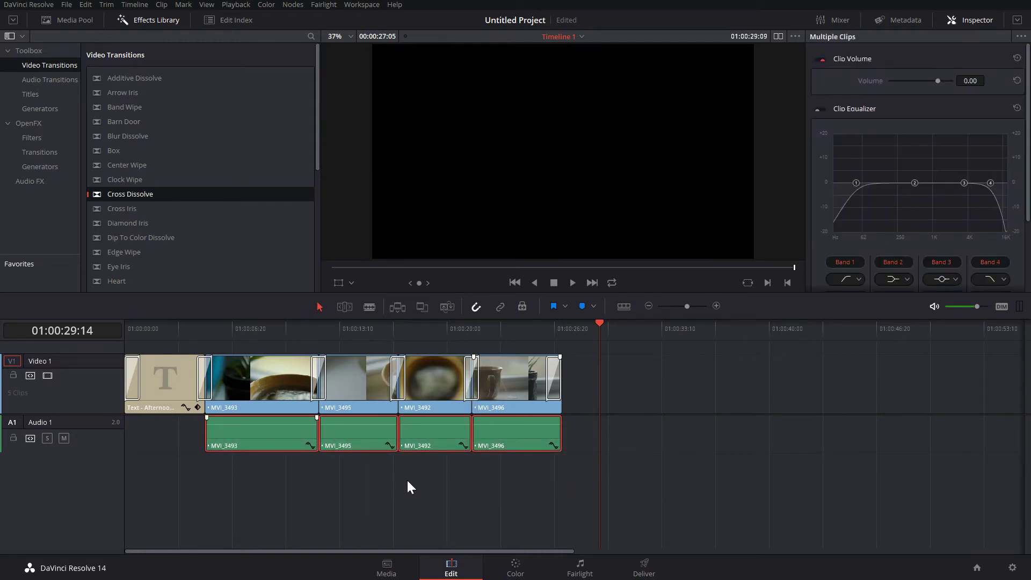
pyautogui.press('Delete')
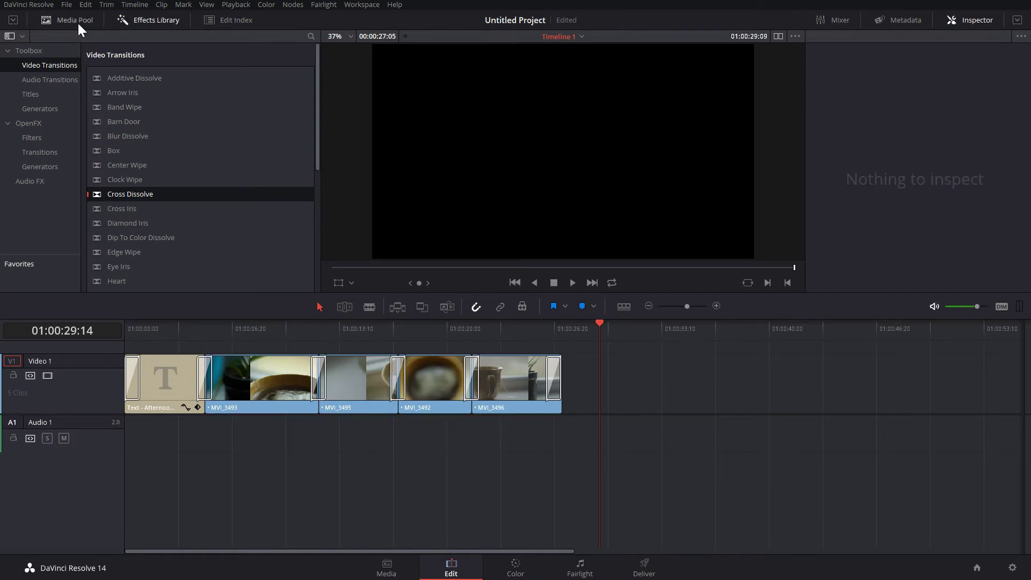
# Place We_Were_Once_Kings on Audio 1 and trim its end to finish with MVI_3496
pyautogui.click(77, 21)
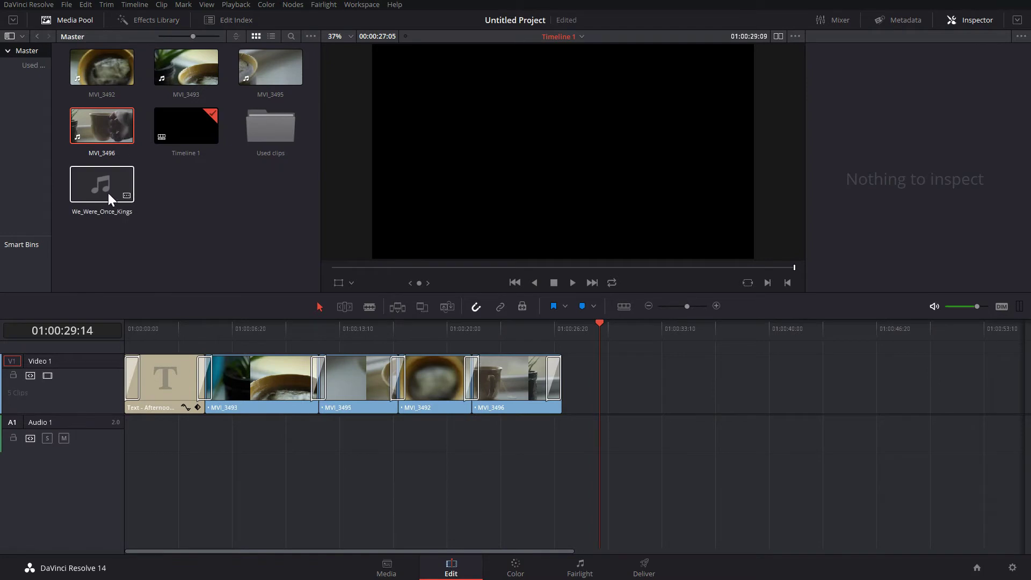
pyautogui.moveTo(108, 192); pyautogui.dragTo(126, 424)
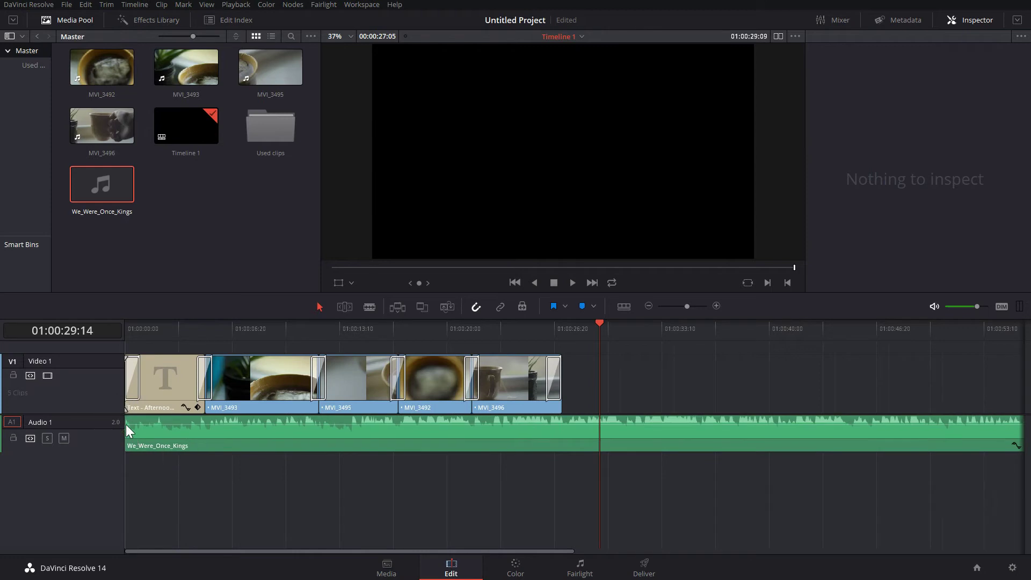
pyautogui.press('End')
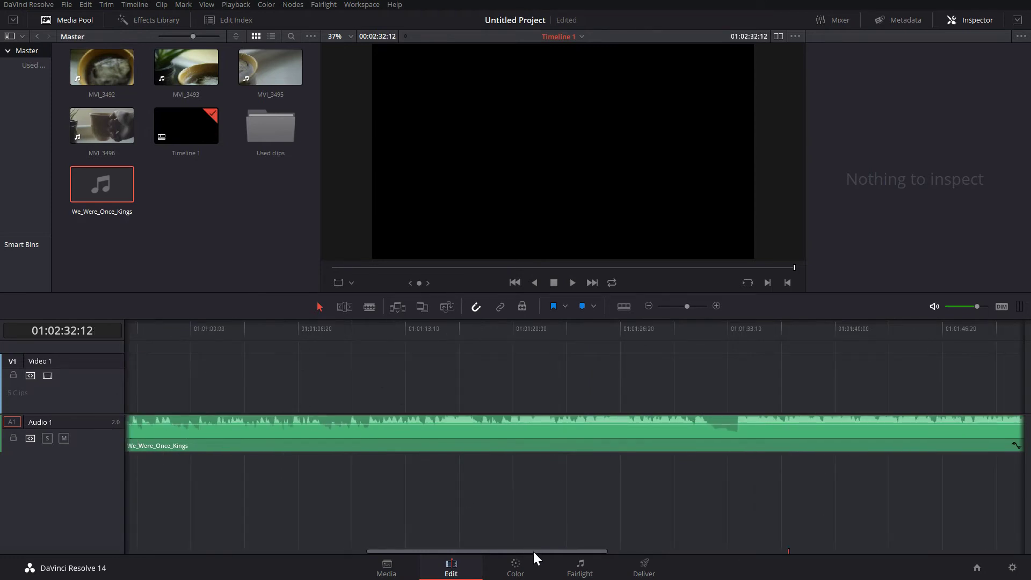
pyautogui.moveTo(532, 550); pyautogui.dragTo(762, 541)
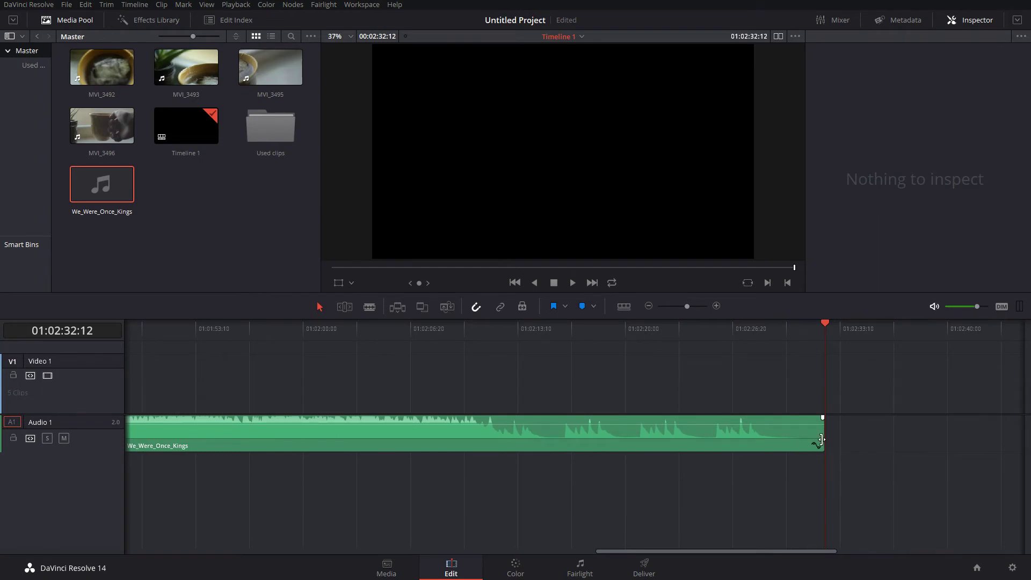
pyautogui.scroll(-6, 820, 439)
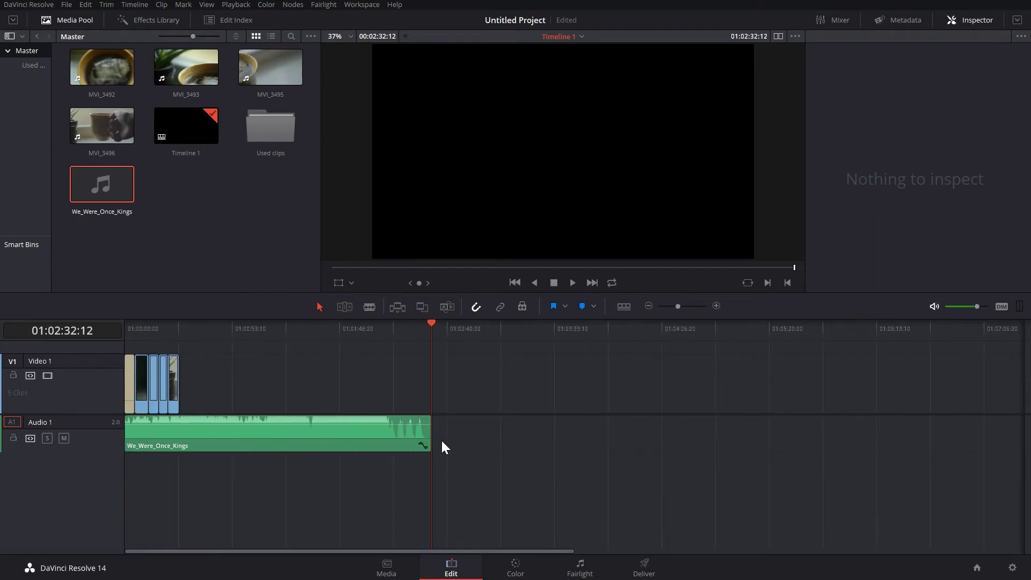
pyautogui.moveTo(424, 436); pyautogui.dragTo(182, 425)
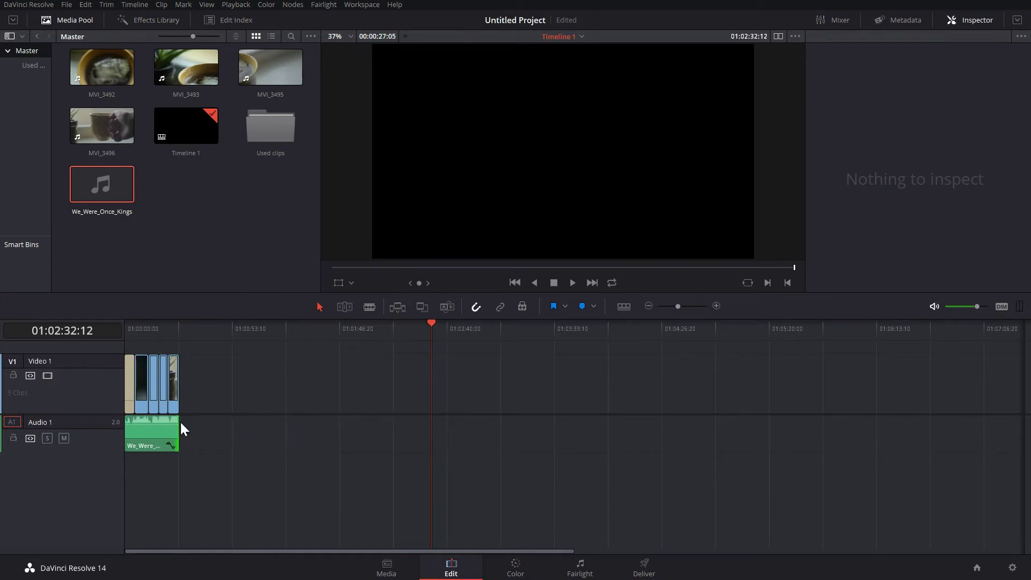
pyautogui.hotkey('ctrl', '=')
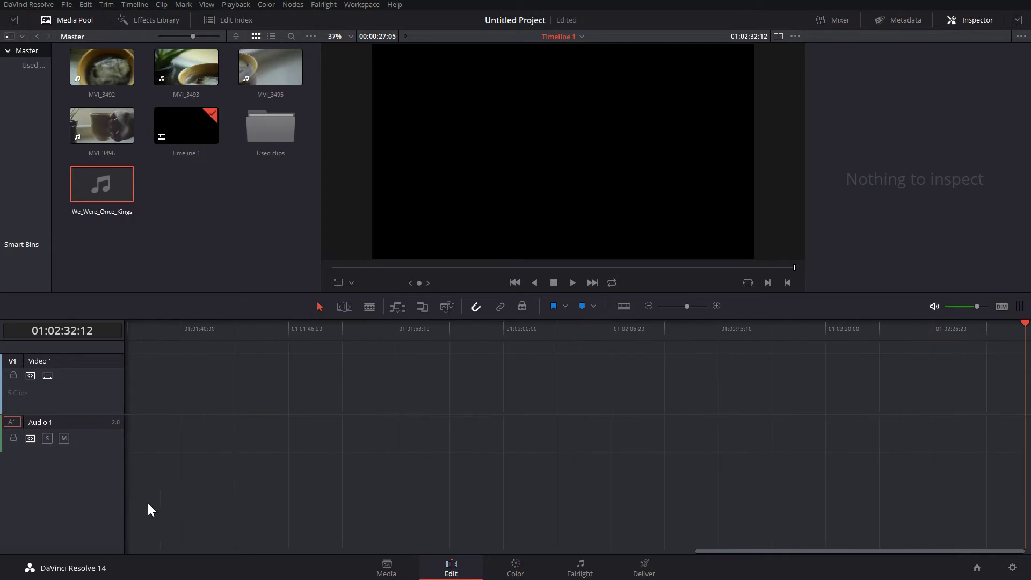
pyautogui.click(161, 551)
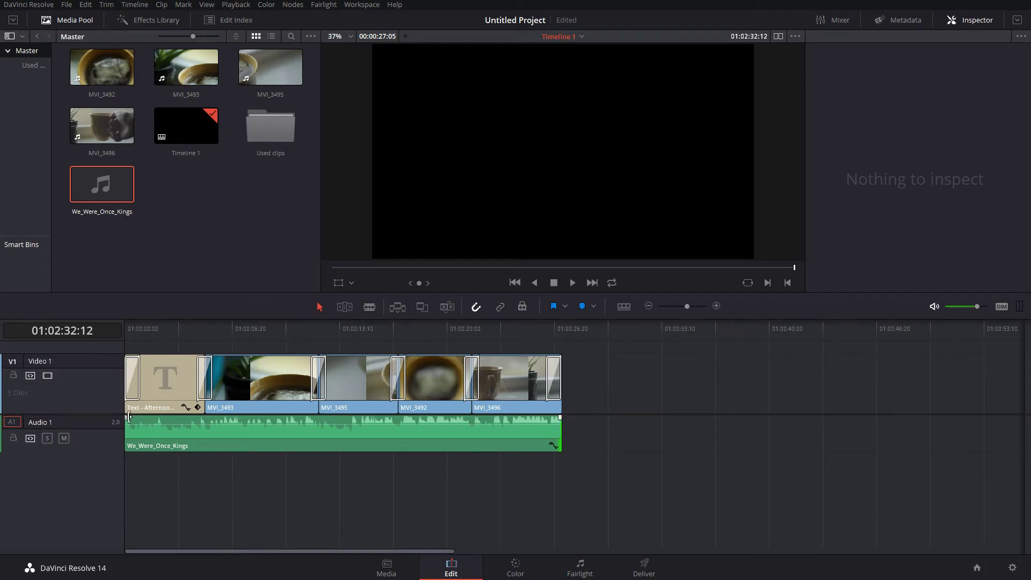
# Fade the music in at its start and add a Cross Fade 0 dB transition at its end
pyautogui.moveTo(126, 416); pyautogui.dragTo(166, 417)
pyautogui.click(176, 18)
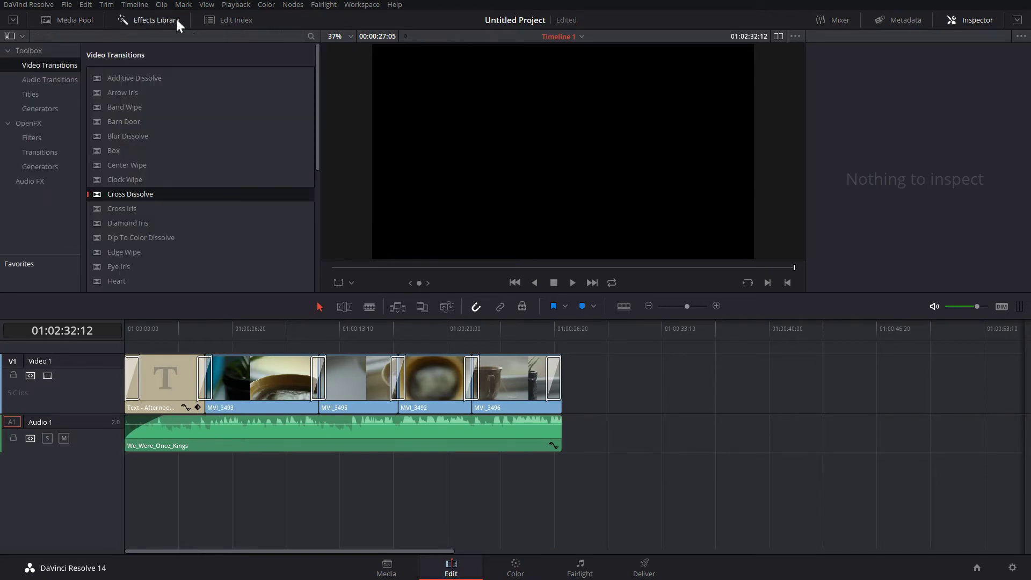
pyautogui.click(67, 82)
pyautogui.moveTo(179, 105); pyautogui.dragTo(551, 416)
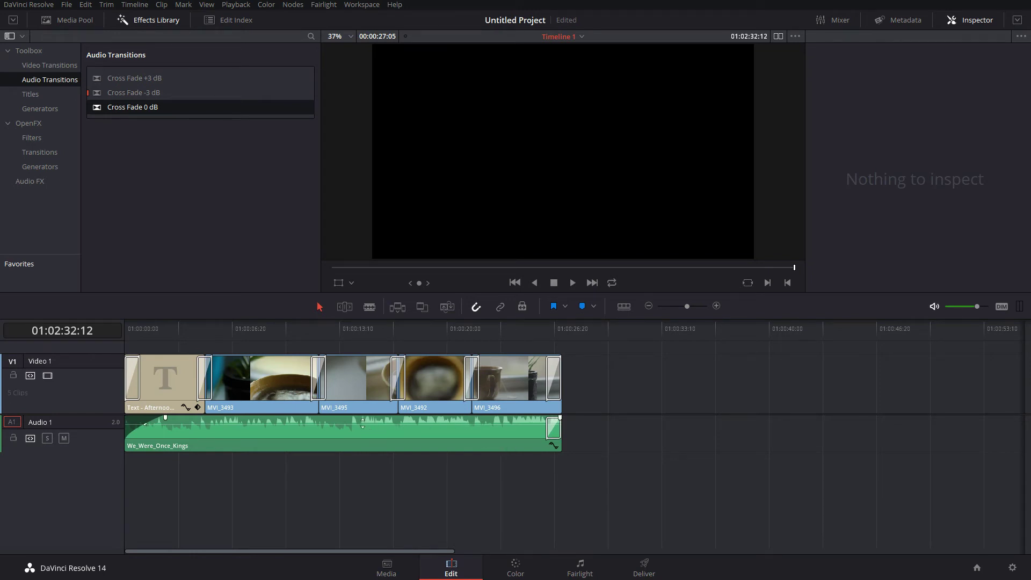
pyautogui.moveTo(362, 423)
pyautogui.mouseDown()
pyautogui.moveTo(360, 330)
pyautogui.moveTo(363, 428)
pyautogui.mouseUp()
pyautogui.hotkey('ctrl', 'z')
# On the Color page, scrub through clips 01, 02 and 04 to review them
pyautogui.click(515, 566)
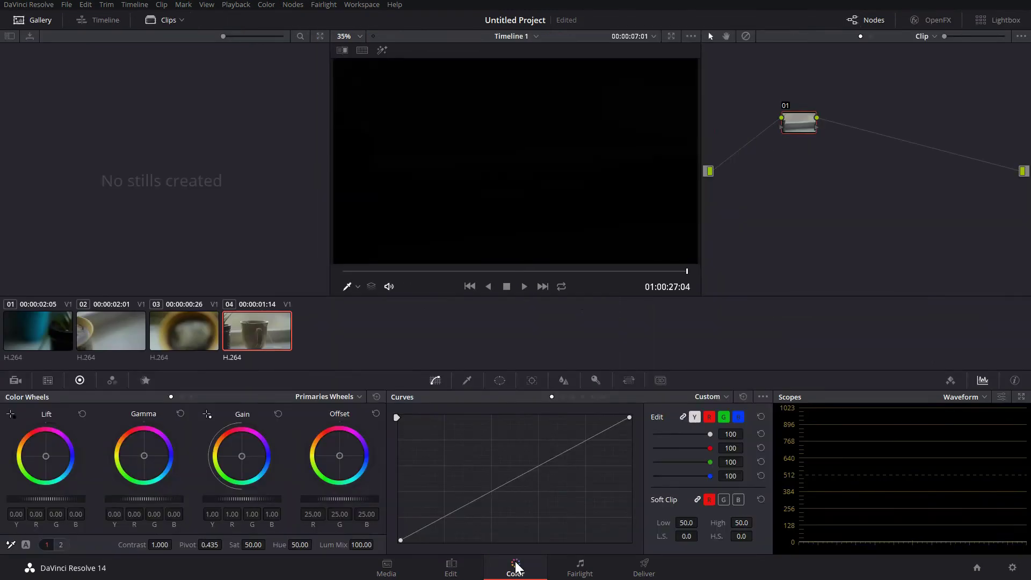
pyautogui.click(47, 336)
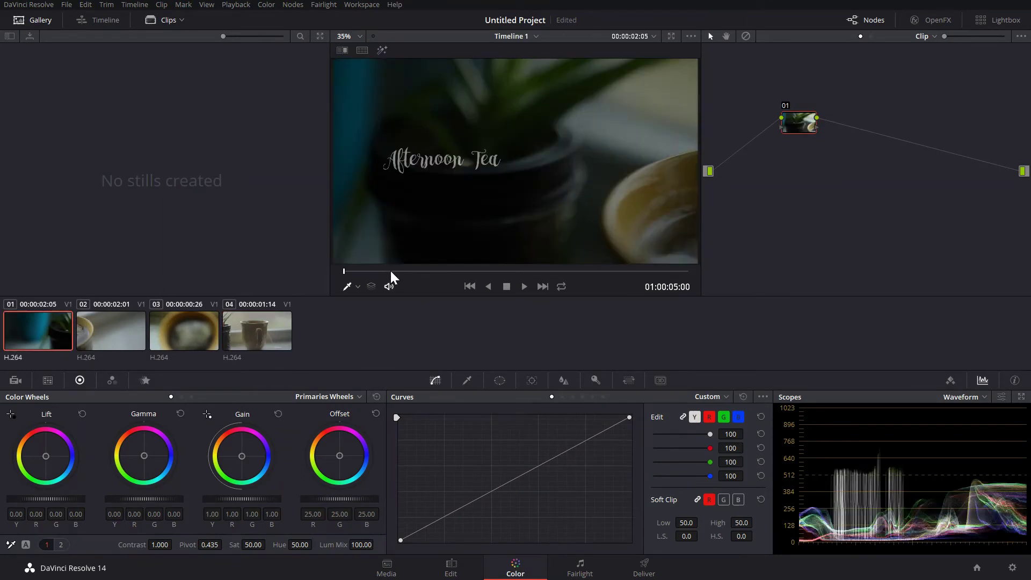
pyautogui.moveTo(344, 276); pyautogui.dragTo(424, 272)
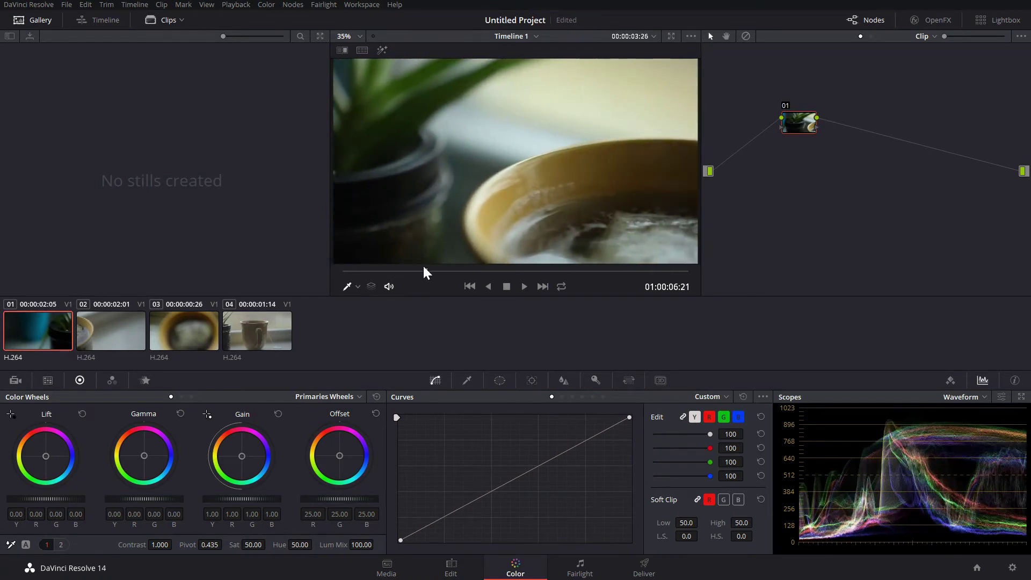
pyautogui.click(128, 338)
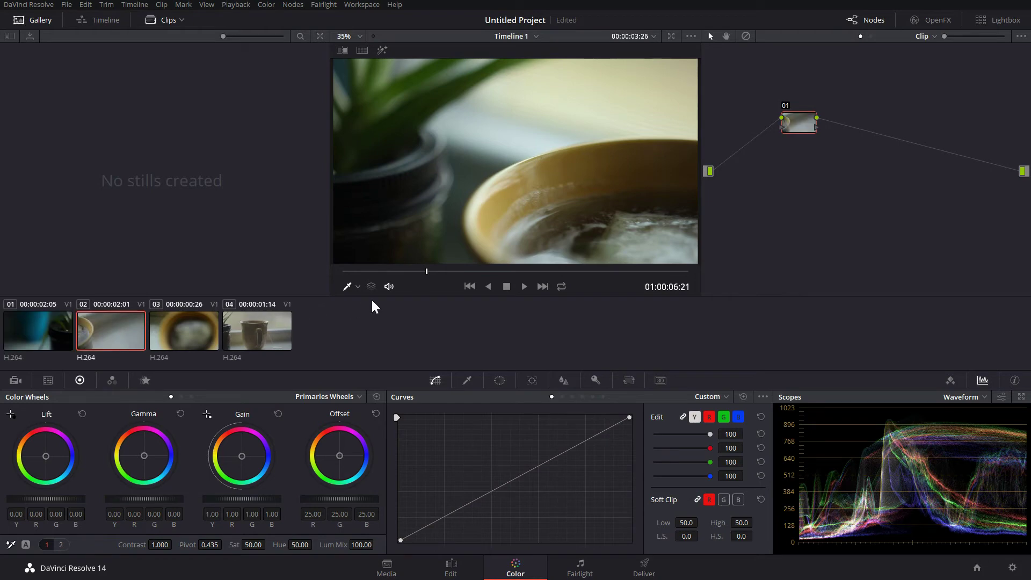
pyautogui.moveTo(409, 272); pyautogui.dragTo(529, 286)
pyautogui.click(258, 349)
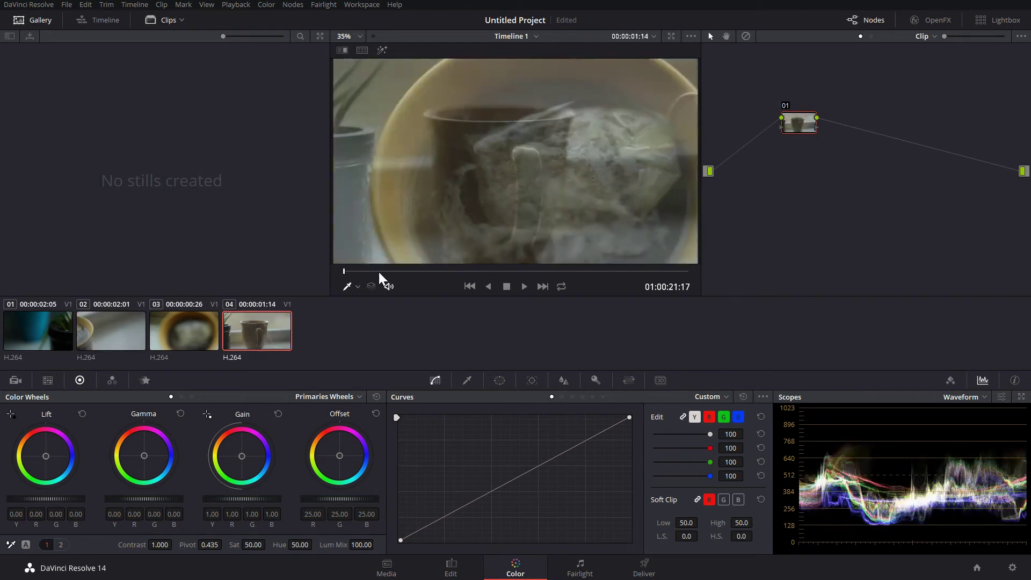
pyautogui.moveTo(379, 273); pyautogui.dragTo(483, 272)
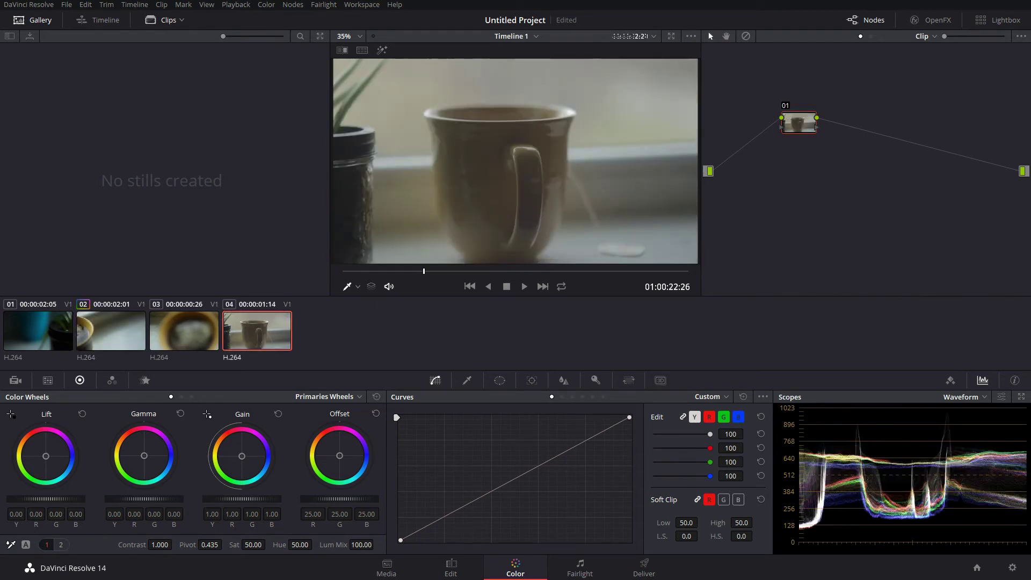
# Raise the cup clip 04's contrast to 1.432, then preview the tea-bag clip 03
pyautogui.moveTo(161, 544); pyautogui.dragTo(175, 543)
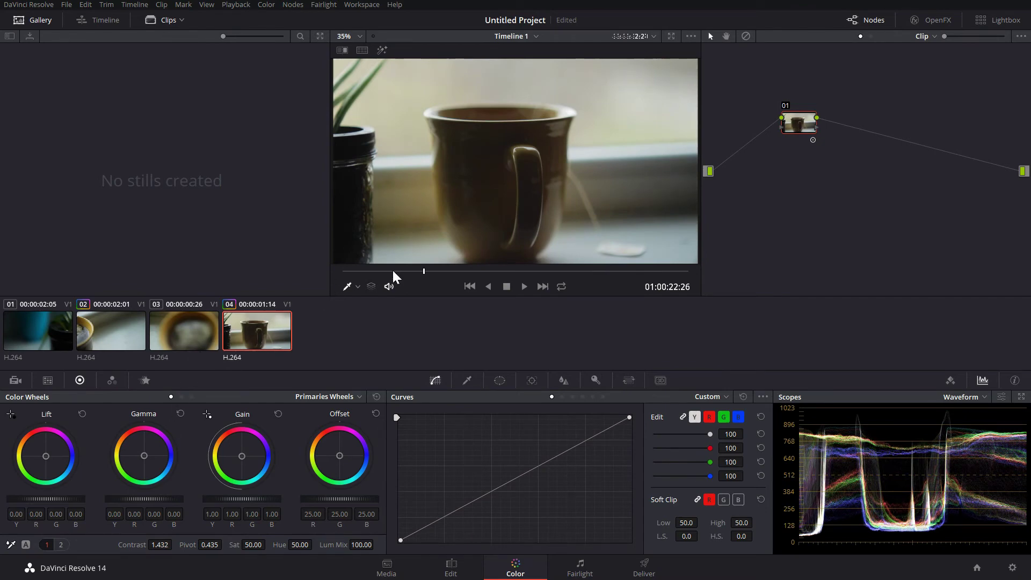
pyautogui.moveTo(430, 282); pyautogui.dragTo(400, 281)
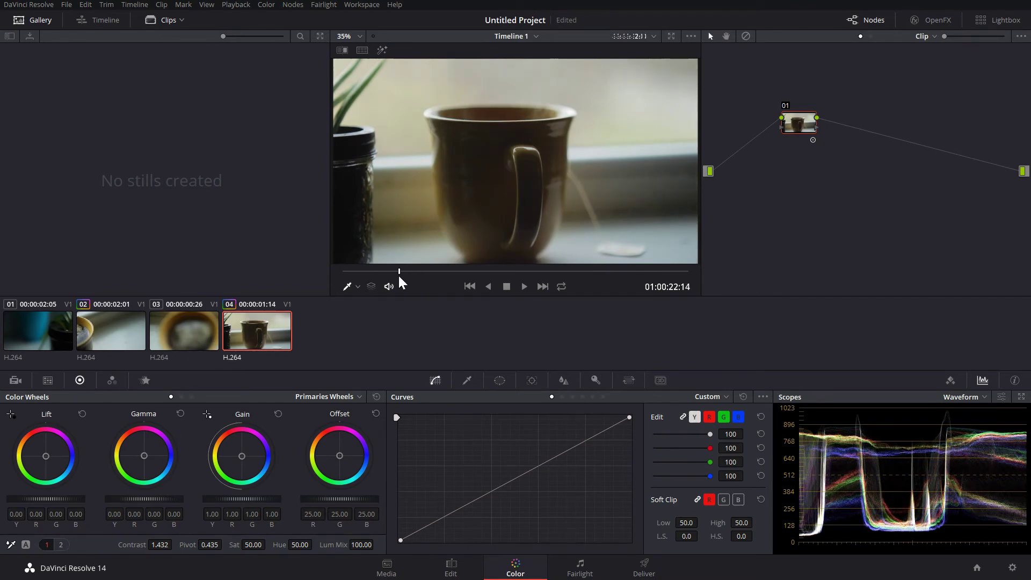
pyautogui.click(198, 333)
pyautogui.click(435, 272)
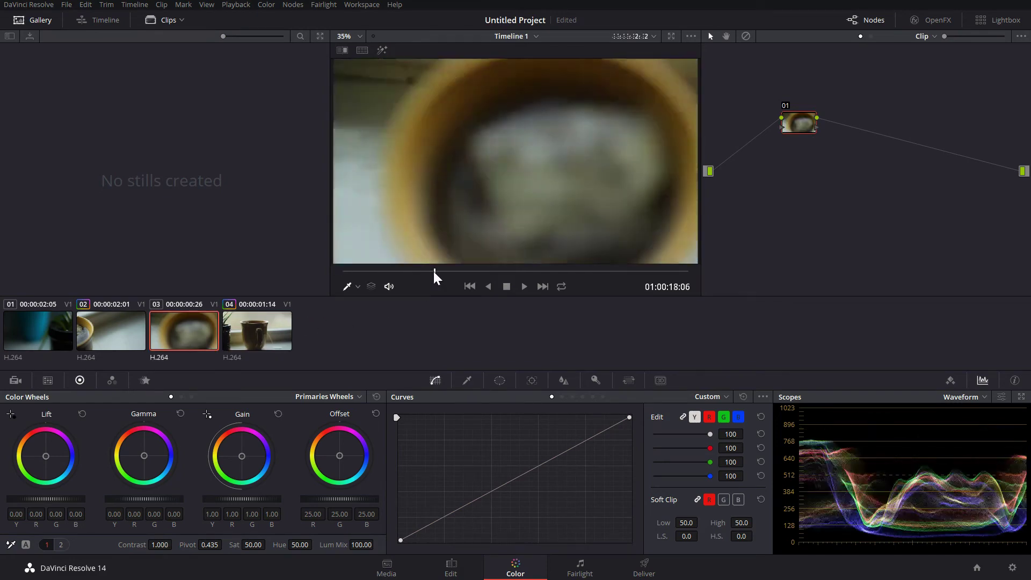
pyautogui.moveTo(434, 272); pyautogui.dragTo(634, 275)
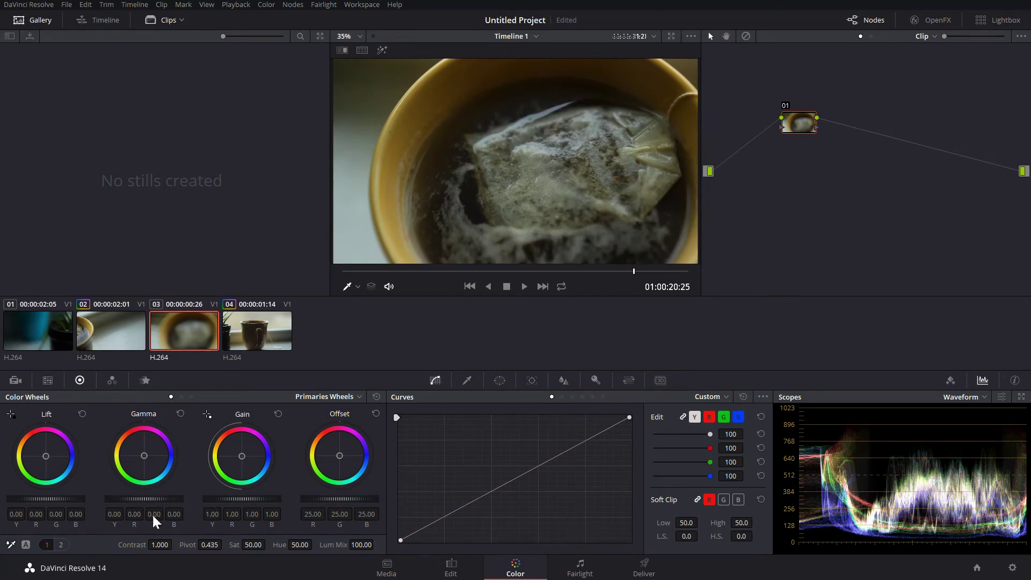
pyautogui.click(61, 544)
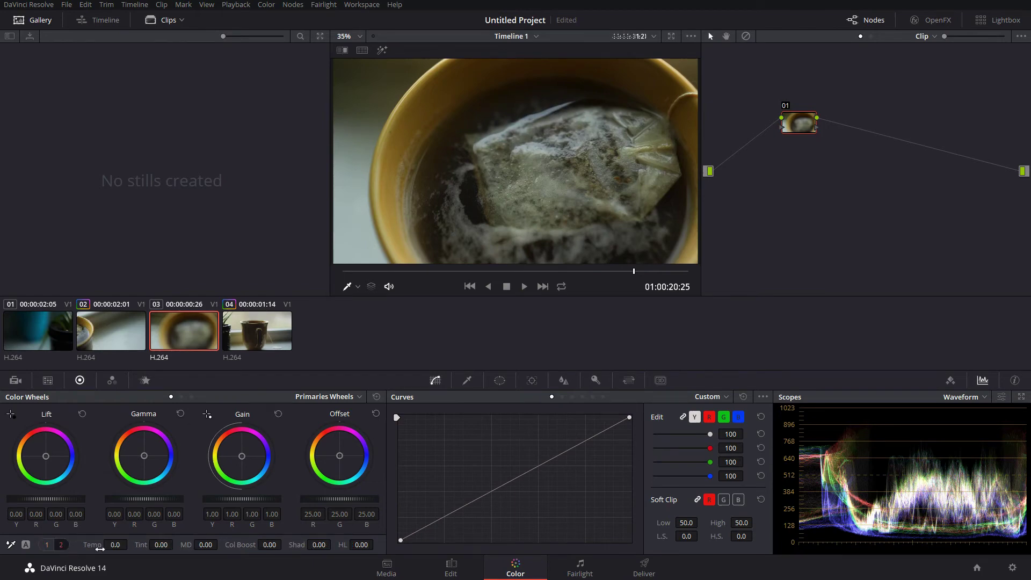
# Lower the clip's colour temperature to -1480.0 for a cooler, bluer look
pyautogui.moveTo(115, 545); pyautogui.dragTo(91, 544)
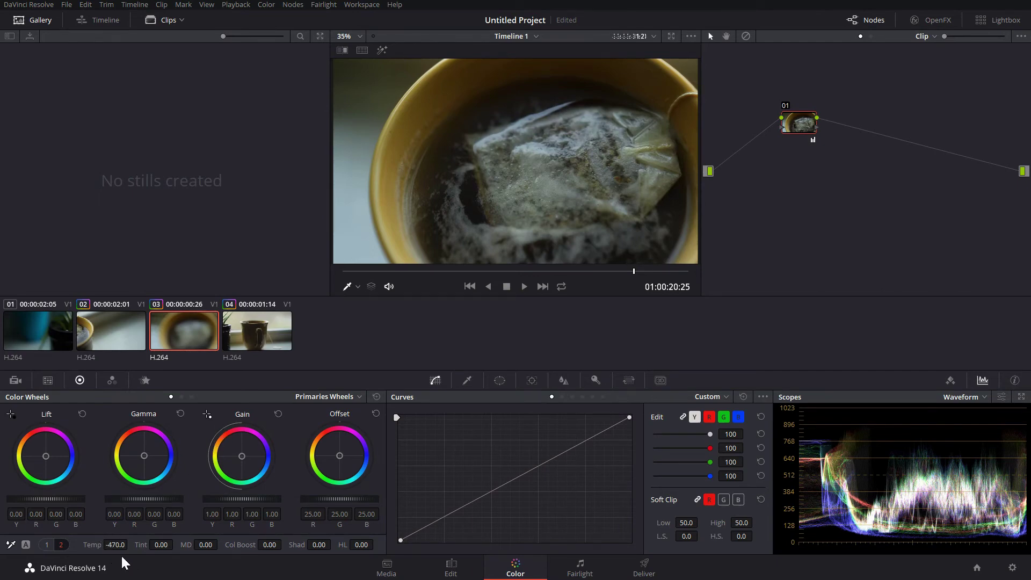
pyautogui.moveTo(115, 544); pyautogui.dragTo(78, 545)
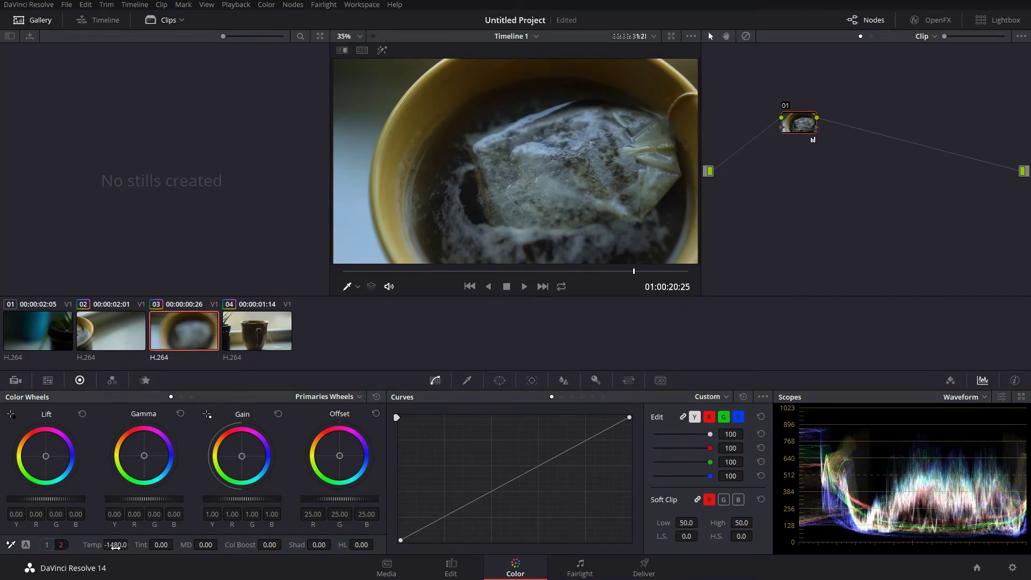
pyautogui.doubleClick(115, 544)
pyautogui.press('Return')
pyautogui.press('Down')
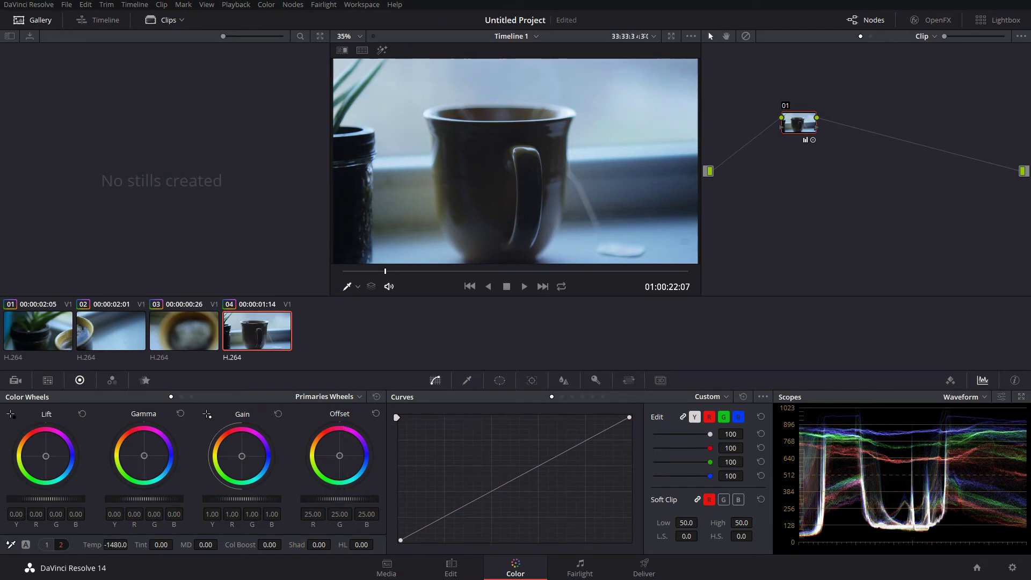
# Adjust the cup clip's master wheels: Offset 29.90, Gain 0.86, Lift 0.05, Gamma -0.03
pyautogui.moveTo(339, 499)
pyautogui.mouseDown()
pyautogui.moveTo(376, 499)
pyautogui.moveTo(334, 502)
pyautogui.mouseUp()
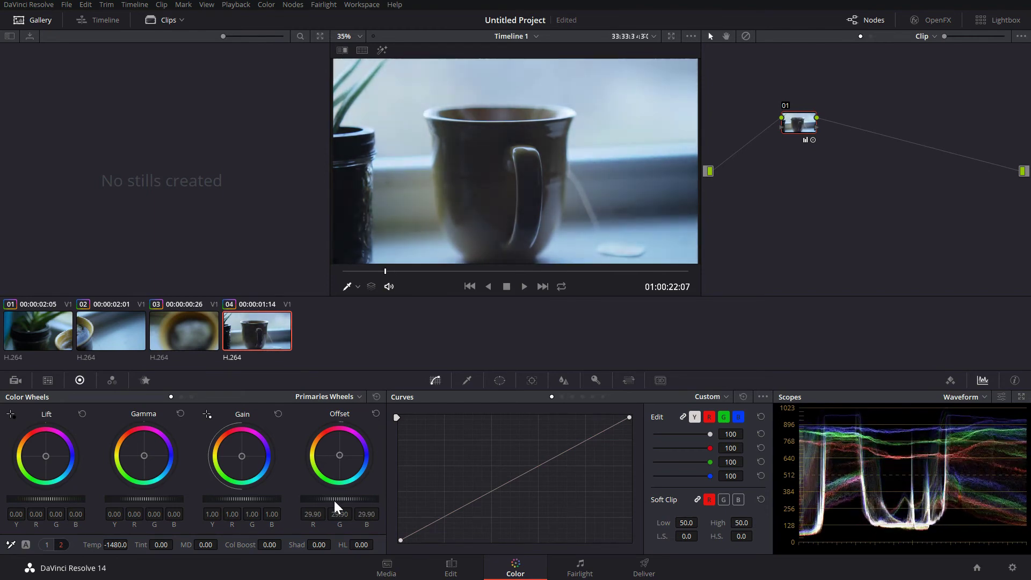
pyautogui.moveTo(241, 499)
pyautogui.mouseDown()
pyautogui.moveTo(256, 499)
pyautogui.moveTo(227, 502)
pyautogui.mouseUp()
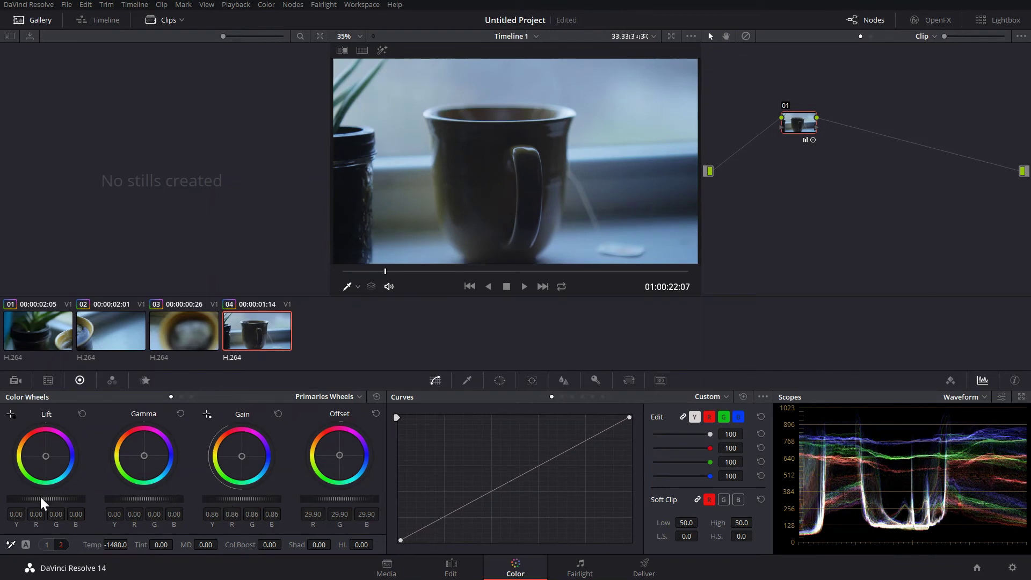
pyautogui.moveTo(43, 498); pyautogui.dragTo(48, 501)
pyautogui.moveTo(160, 500); pyautogui.dragTo(157, 500)
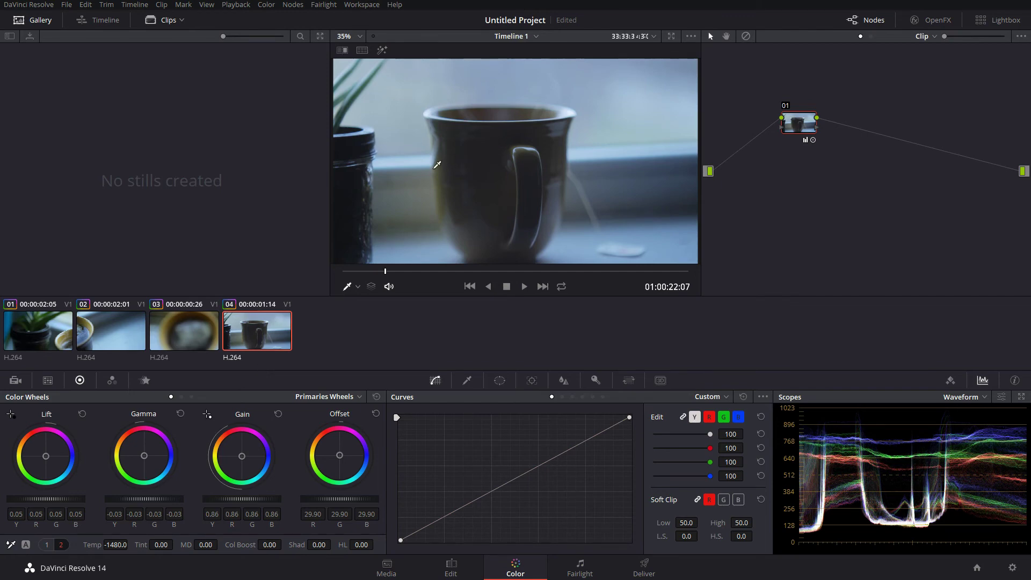
# Save a gallery still of the graded cup frame and select the teacup clip 02
pyautogui.rightClick(436, 171)
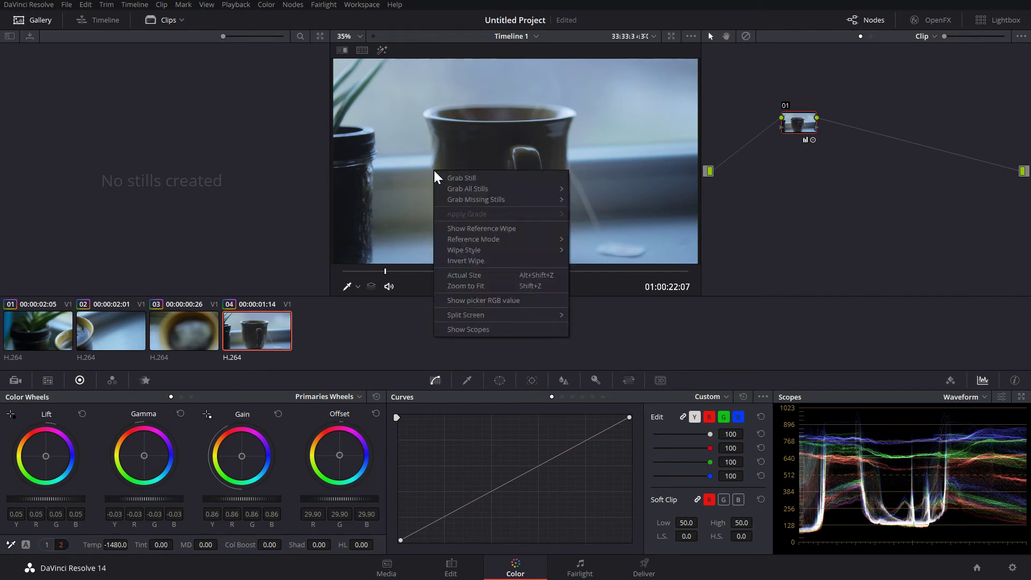
pyautogui.click(453, 180)
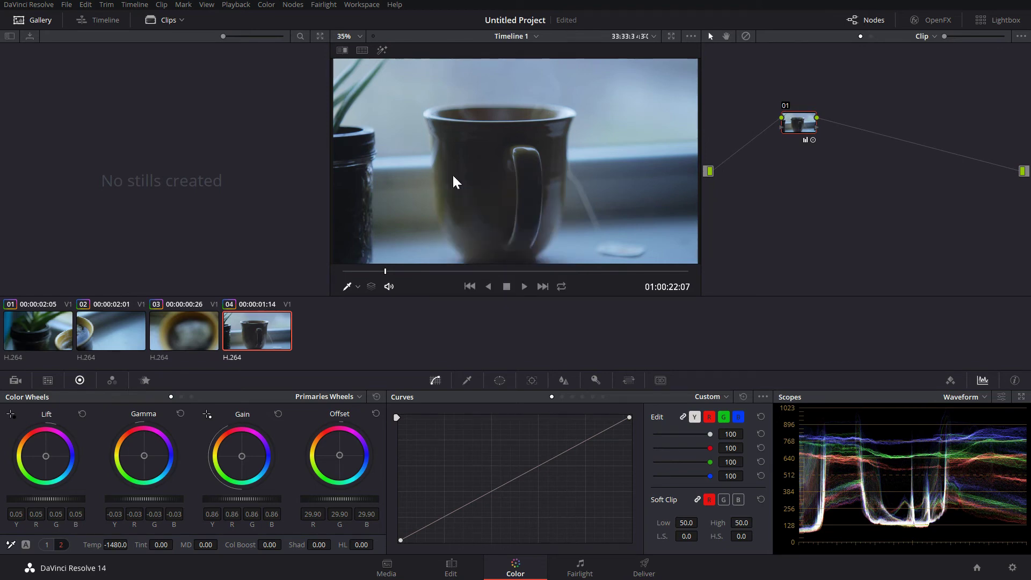
pyautogui.click(114, 318)
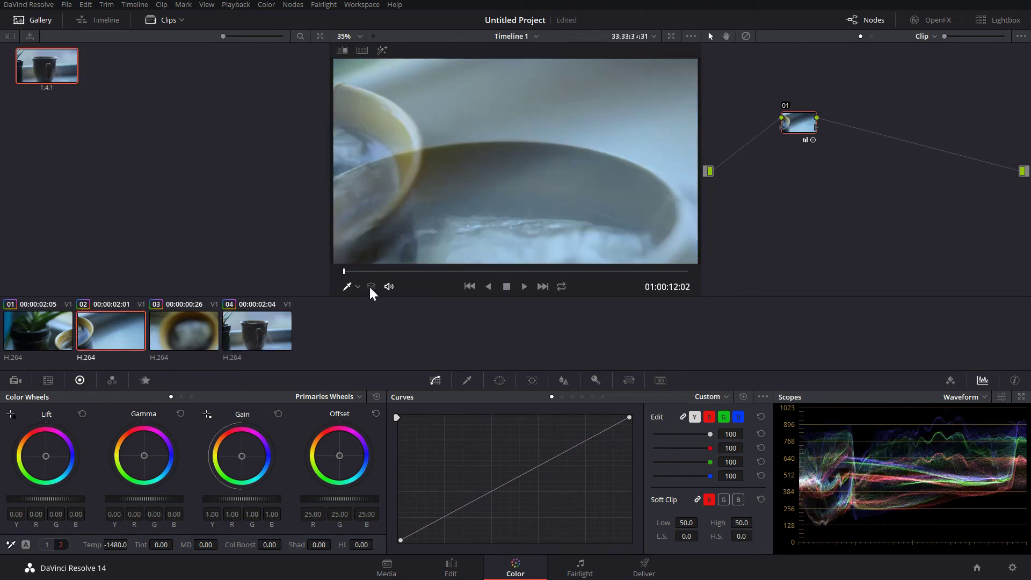
pyautogui.click(407, 283)
pyautogui.moveTo(406, 283); pyautogui.dragTo(420, 277)
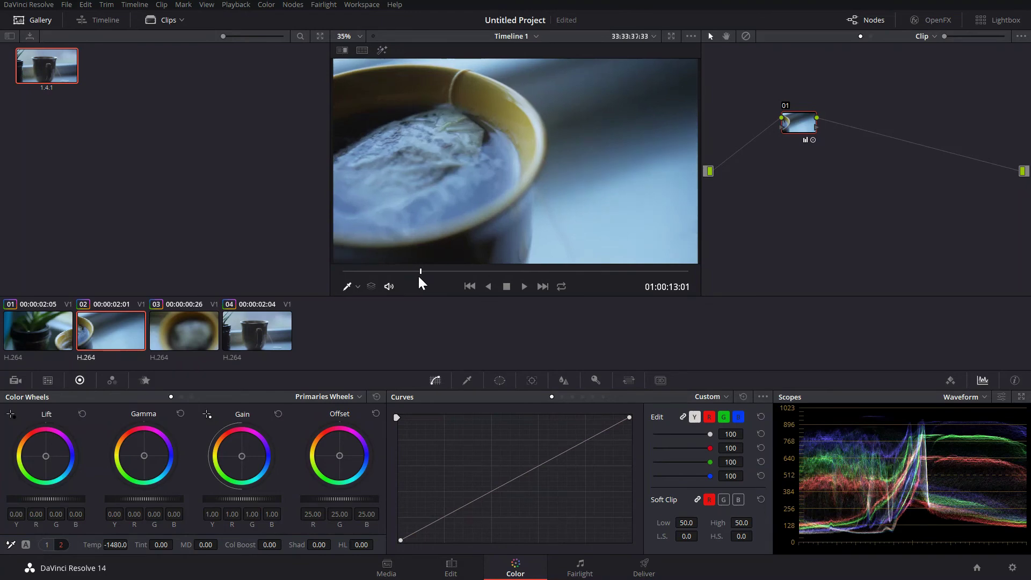
# Apply the saved still's grade to the teacup clip and scrub through to check it
pyautogui.rightClick(67, 71)
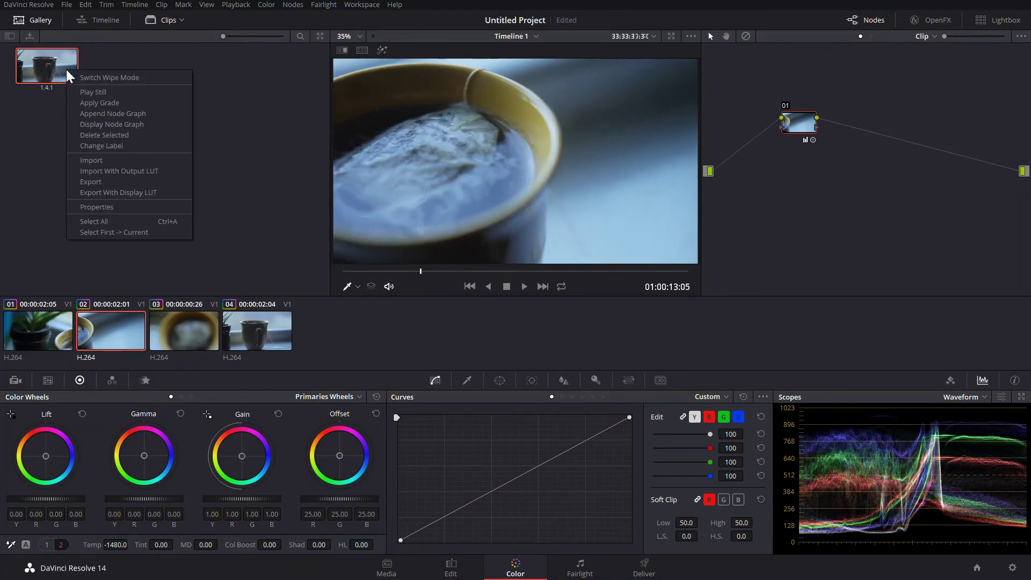
pyautogui.click(116, 104)
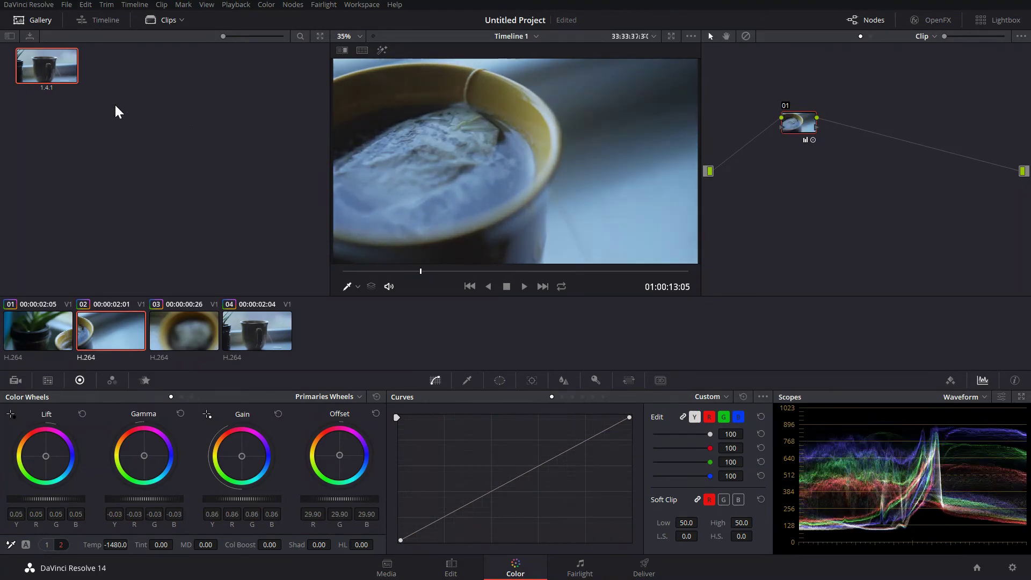
pyautogui.moveTo(422, 271); pyautogui.dragTo(495, 266)
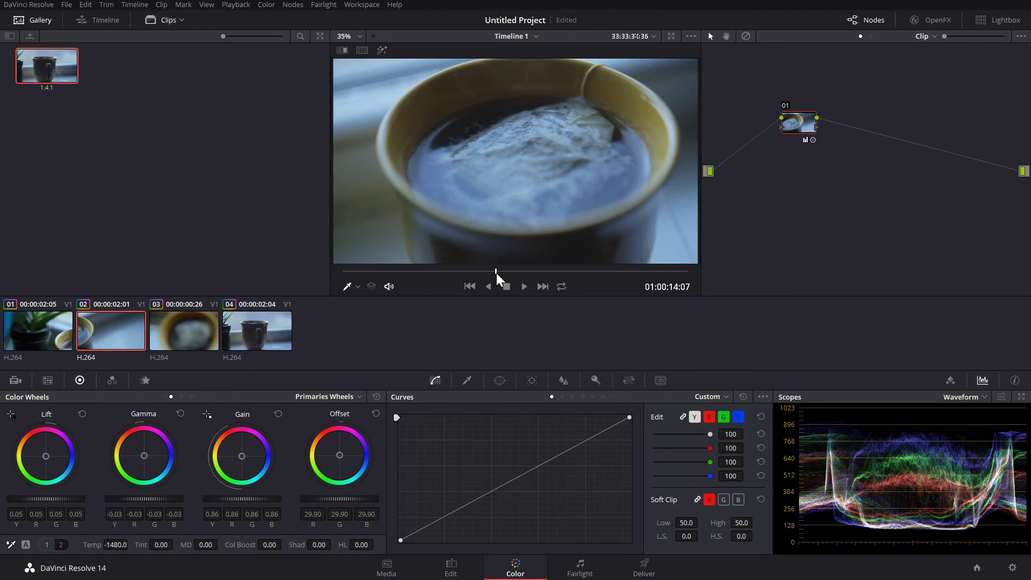
pyautogui.moveTo(497, 276); pyautogui.dragTo(563, 274)
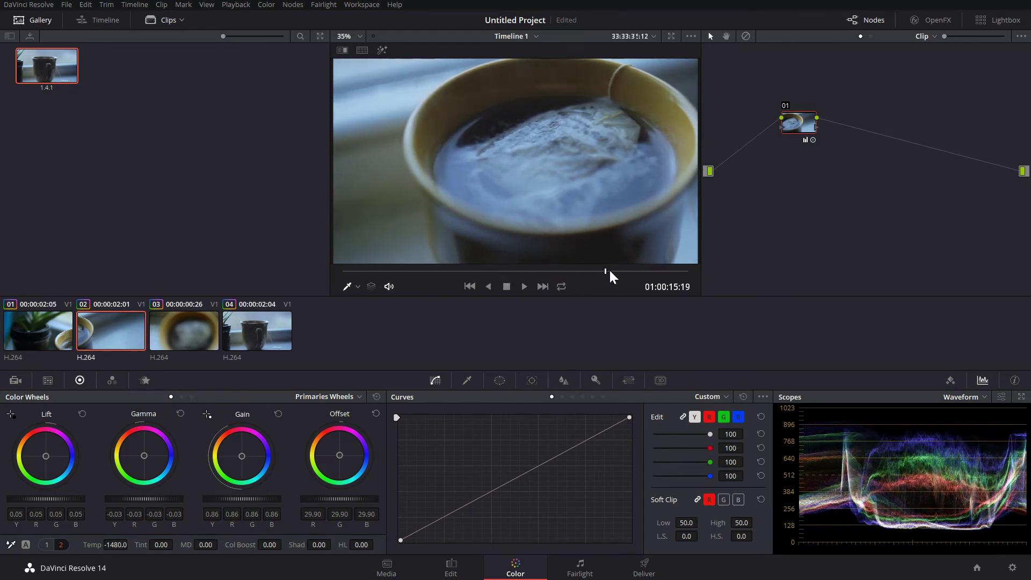
# Visit the Fairlight audio page, then move on to the Deliver page
pyautogui.click(580, 566)
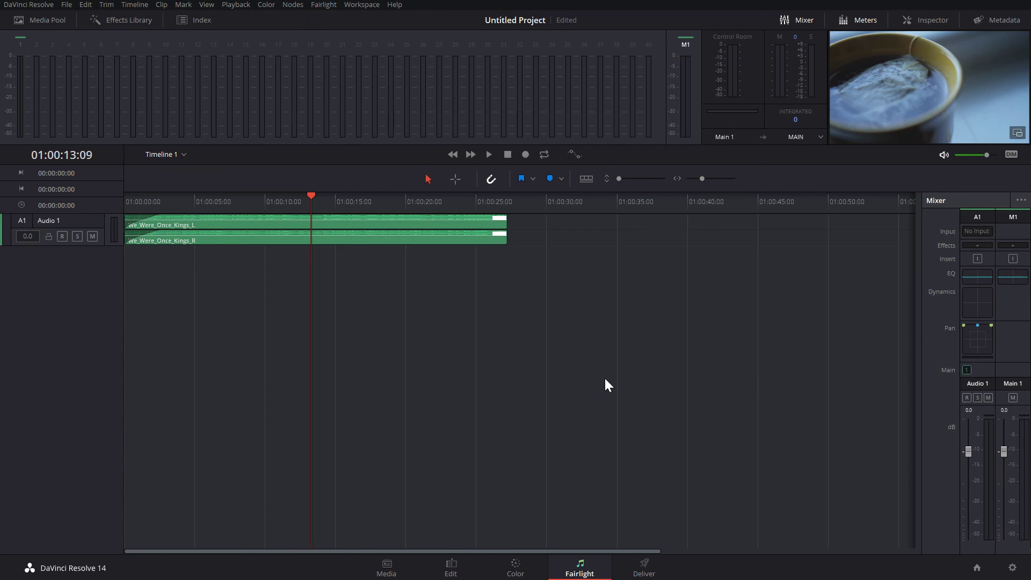
pyautogui.click(658, 576)
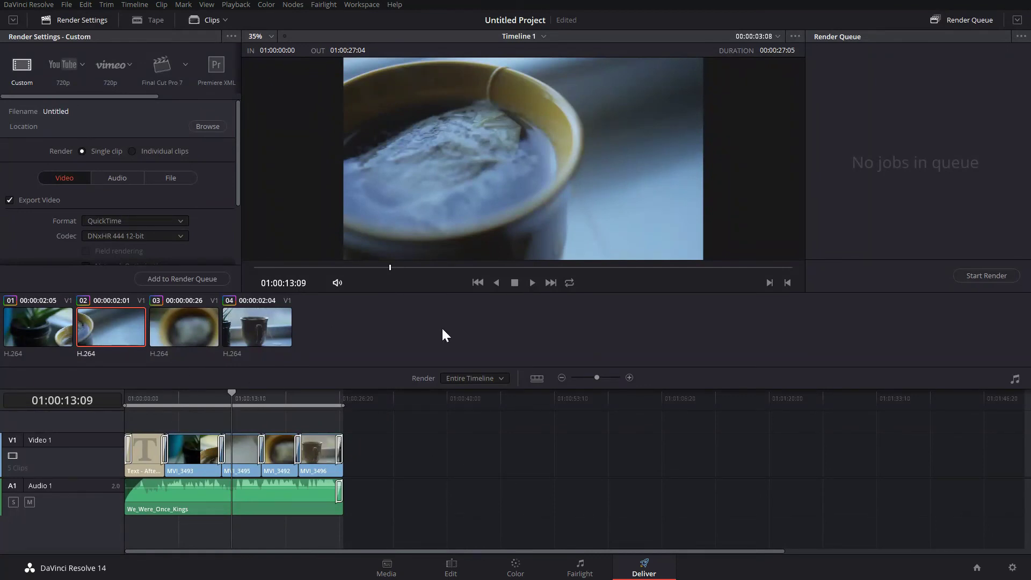
# Save the project as 'afternoon tea' and return the playhead to the timeline start
pyautogui.click(64, 5)
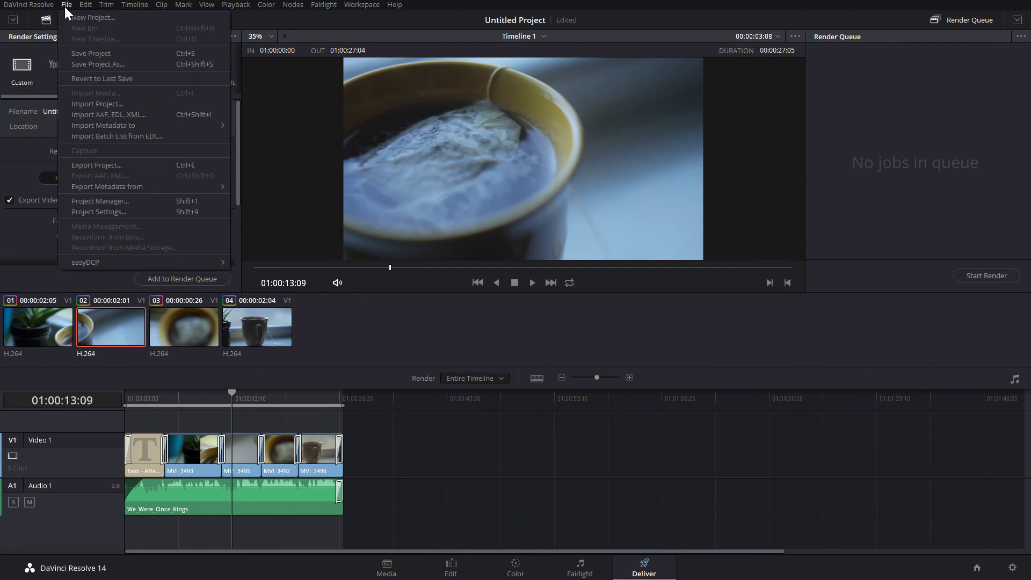
pyautogui.click(111, 56)
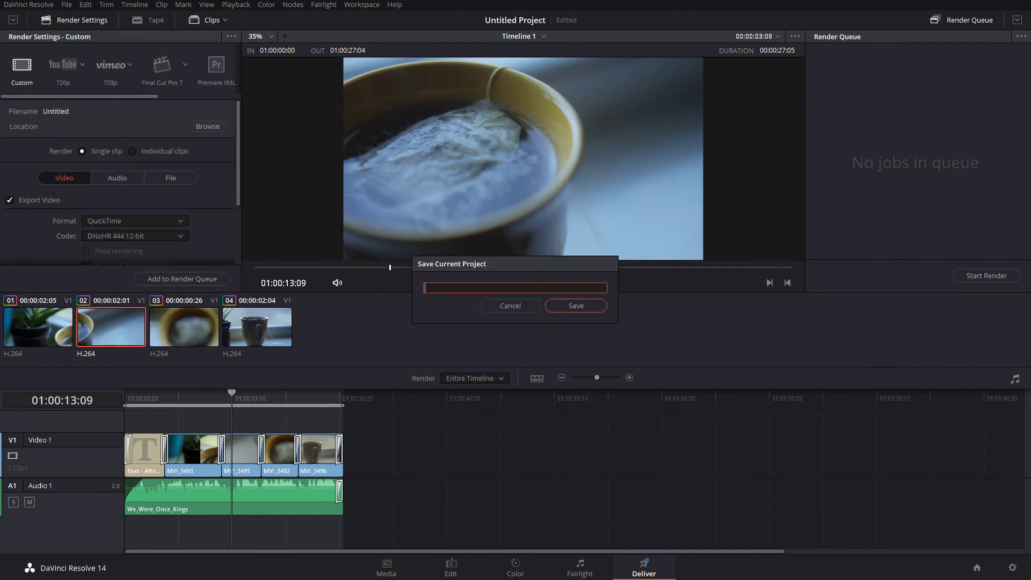
pyautogui.write('afternoon tea')
pyautogui.press('Return')
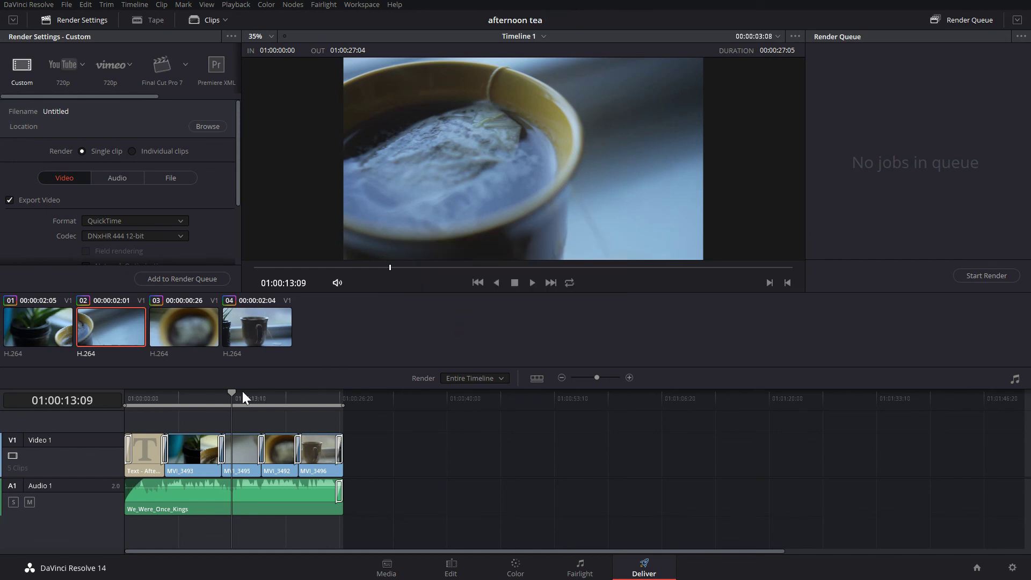
pyautogui.moveTo(243, 390); pyautogui.dragTo(102, 400)
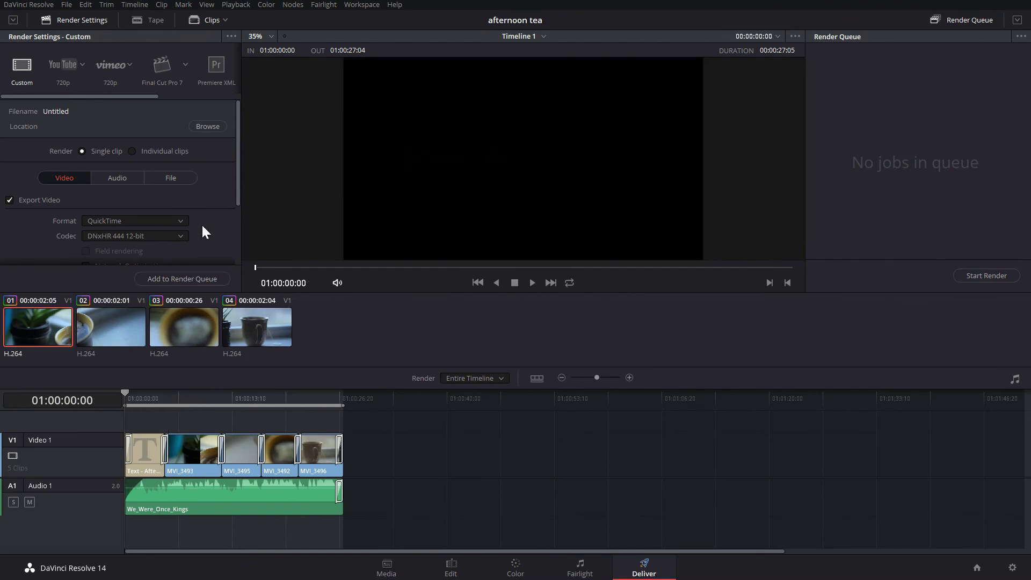
# Choose the YouTube 1080p render preset and send the output to the Videos folder
pyautogui.click(84, 63)
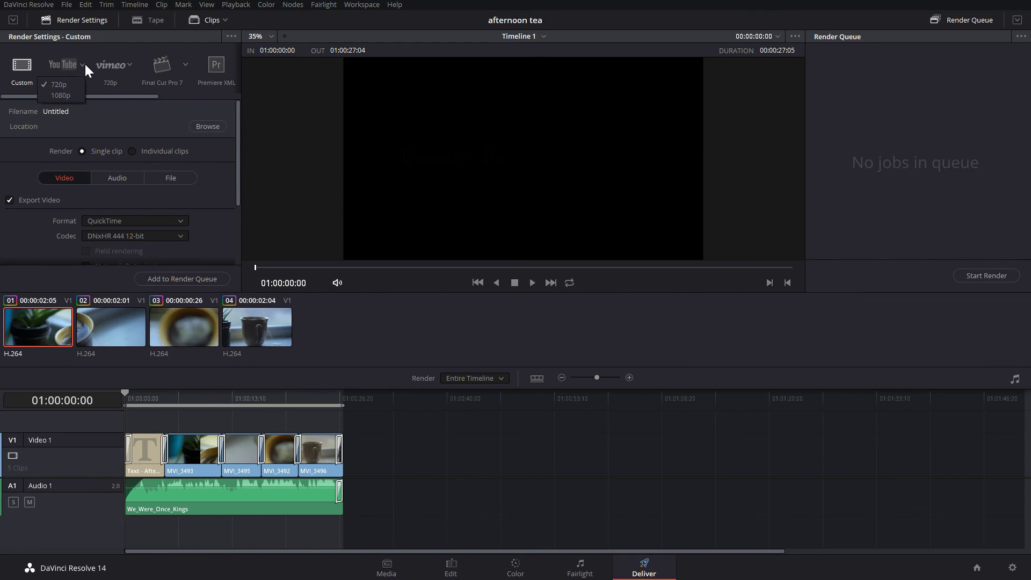
pyautogui.click(74, 92)
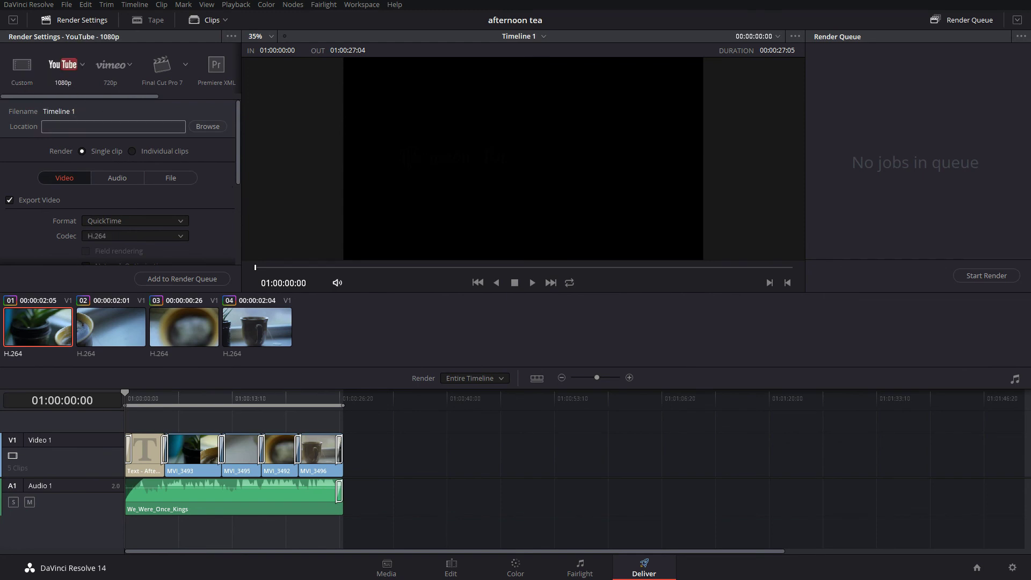
pyautogui.click(206, 128)
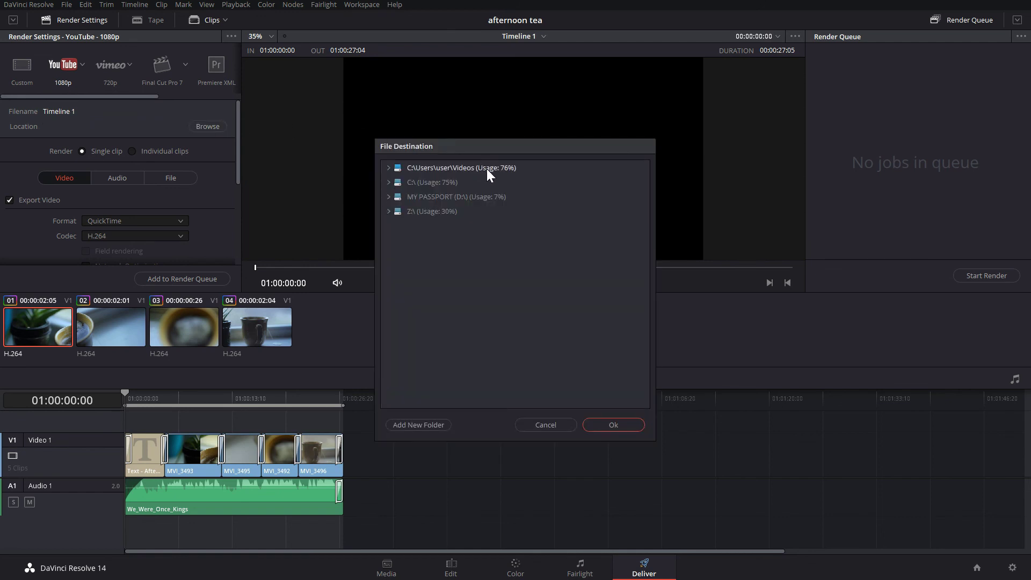
pyautogui.doubleClick(437, 170)
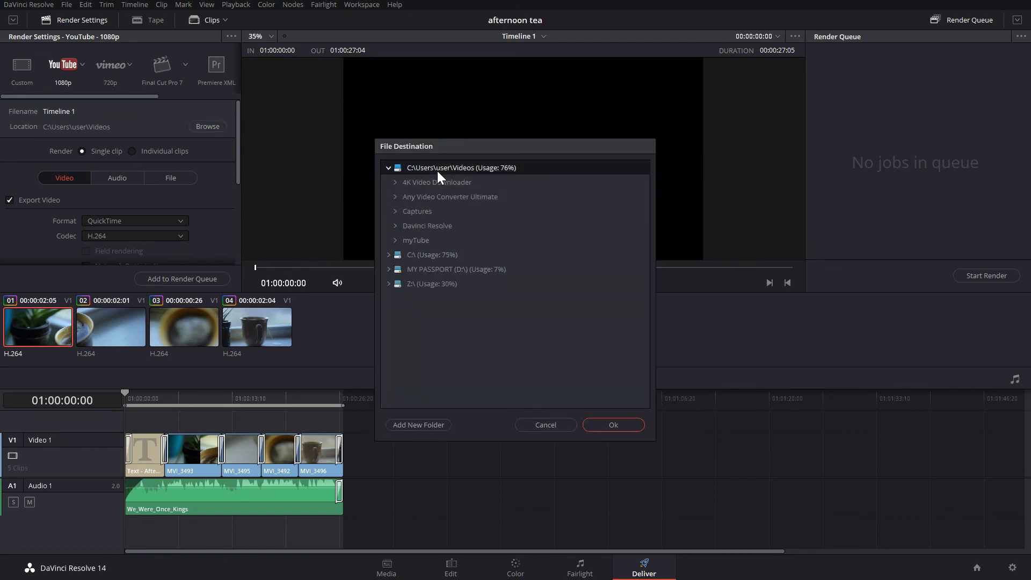
pyautogui.click(605, 425)
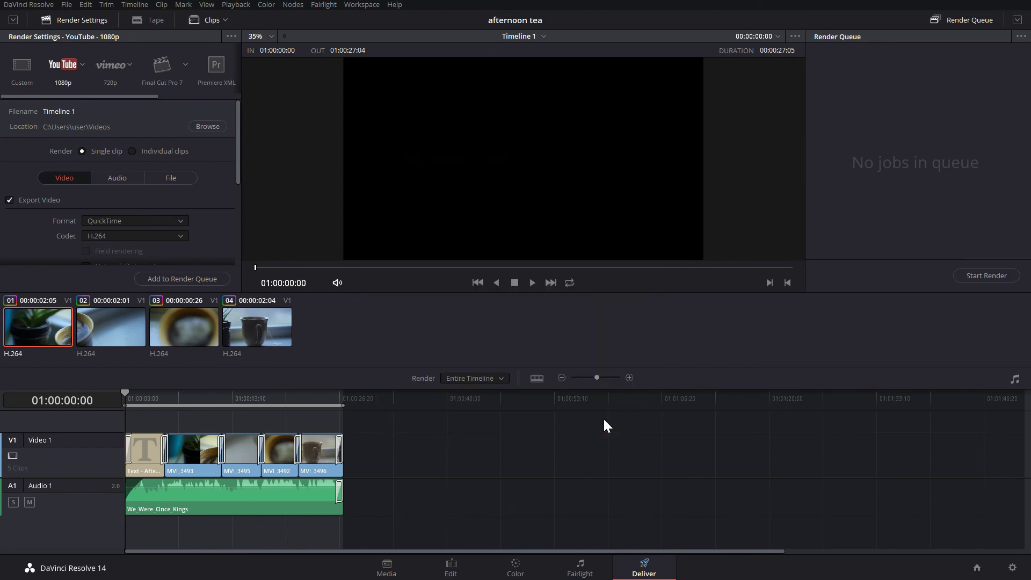
# Set the render format to MP4 with the bitrate restricted to 20000 Kb/s
pyautogui.scroll(-2, 212, 218)
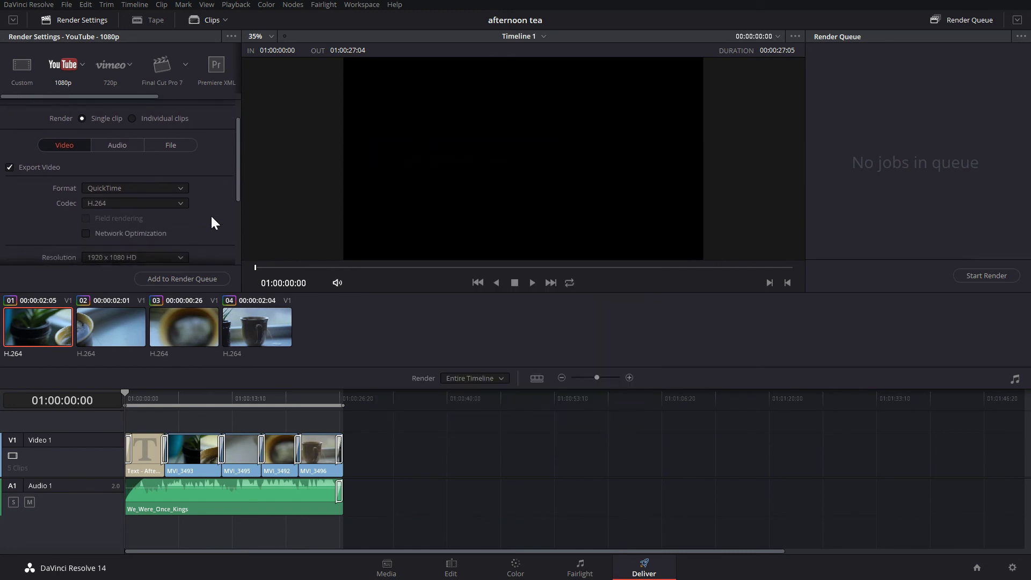
pyautogui.click(183, 188)
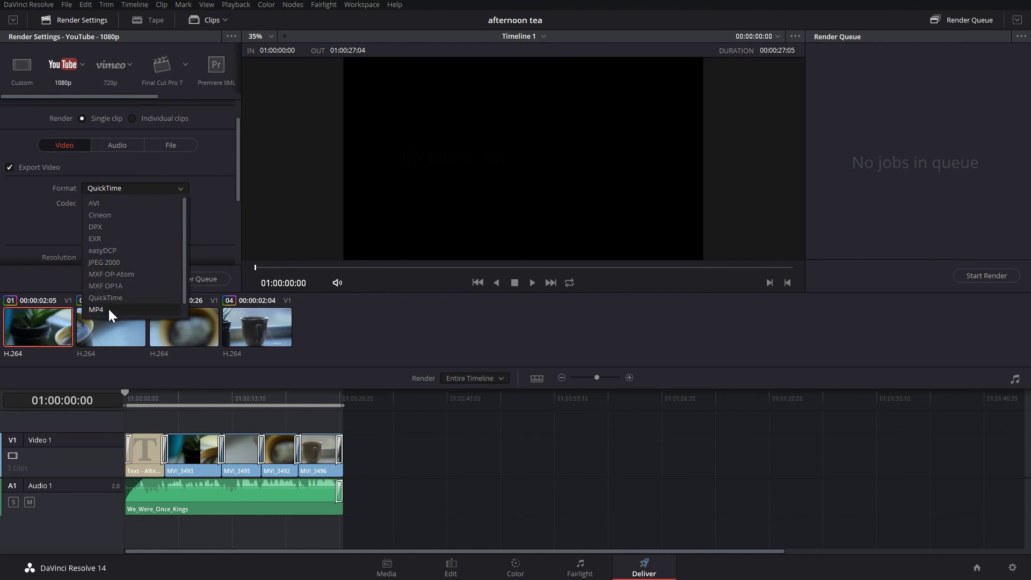
pyautogui.scroll(-1, 114, 314)
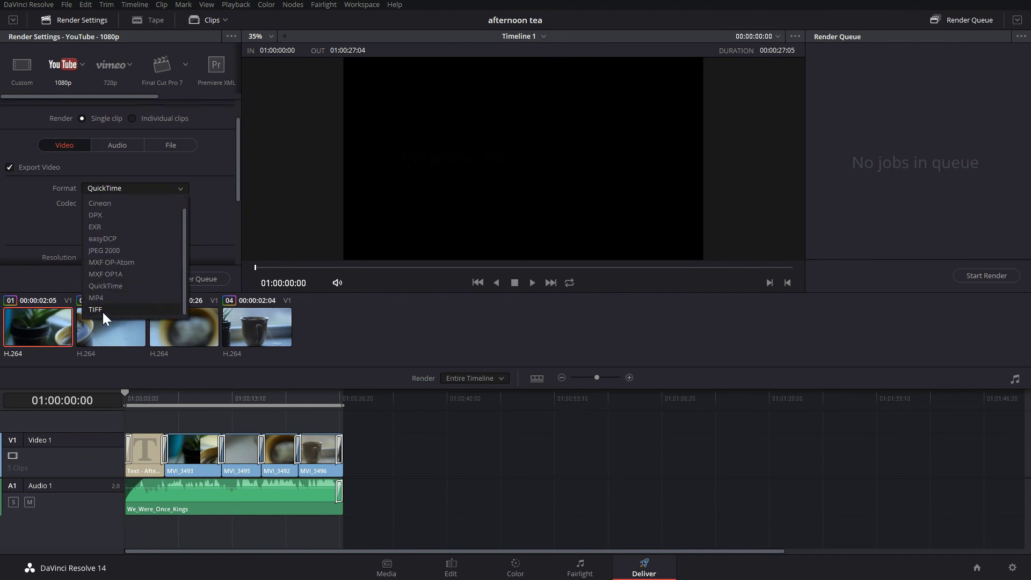
pyautogui.click(110, 296)
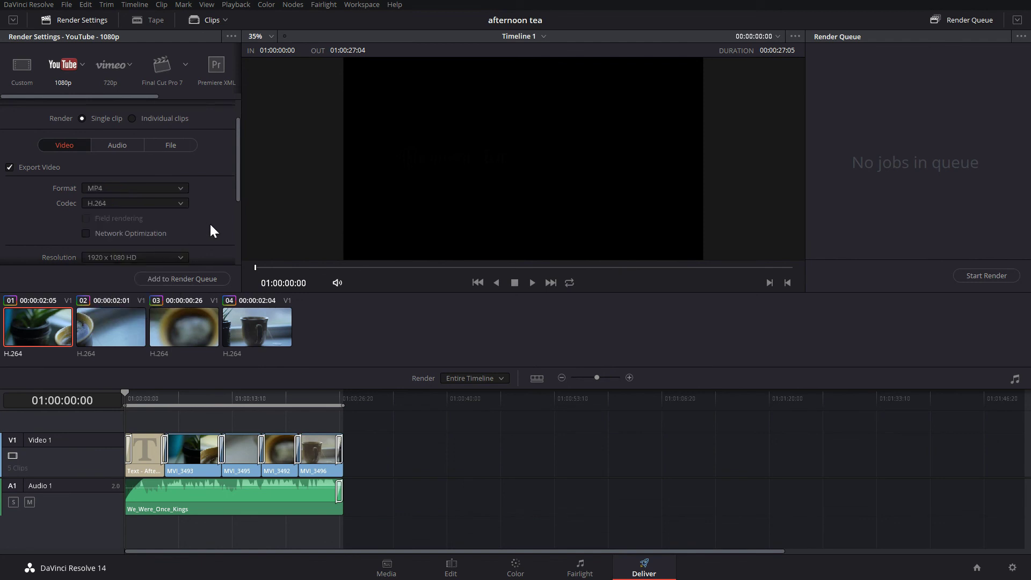
pyautogui.scroll(-2, 209, 222)
pyautogui.scroll(-2, 213, 231)
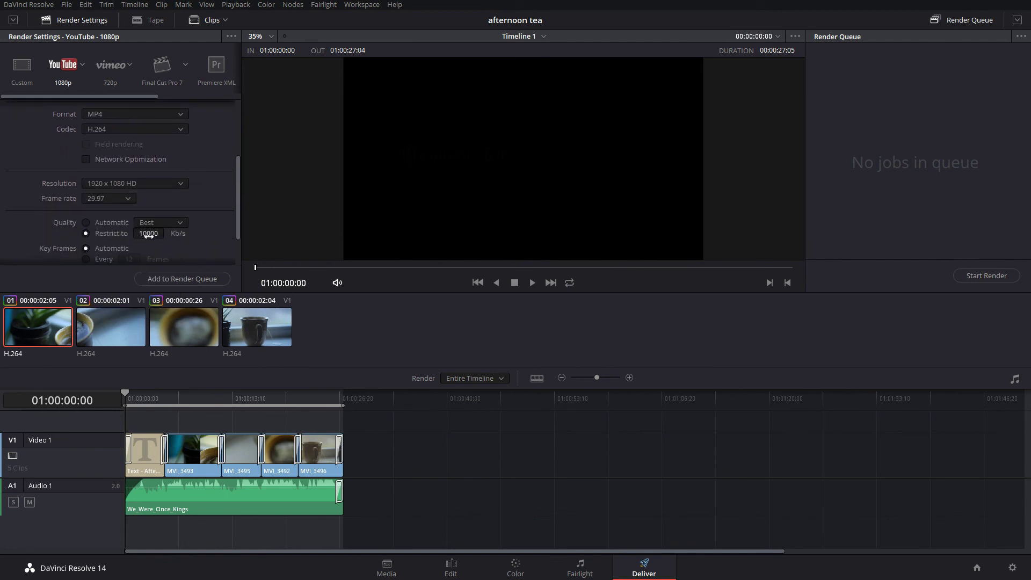
pyautogui.click(147, 234)
pyautogui.write('20000')
# Name the output file 'afternoon tea' and add the job to the render queue
pyautogui.scroll(4, 202, 225)
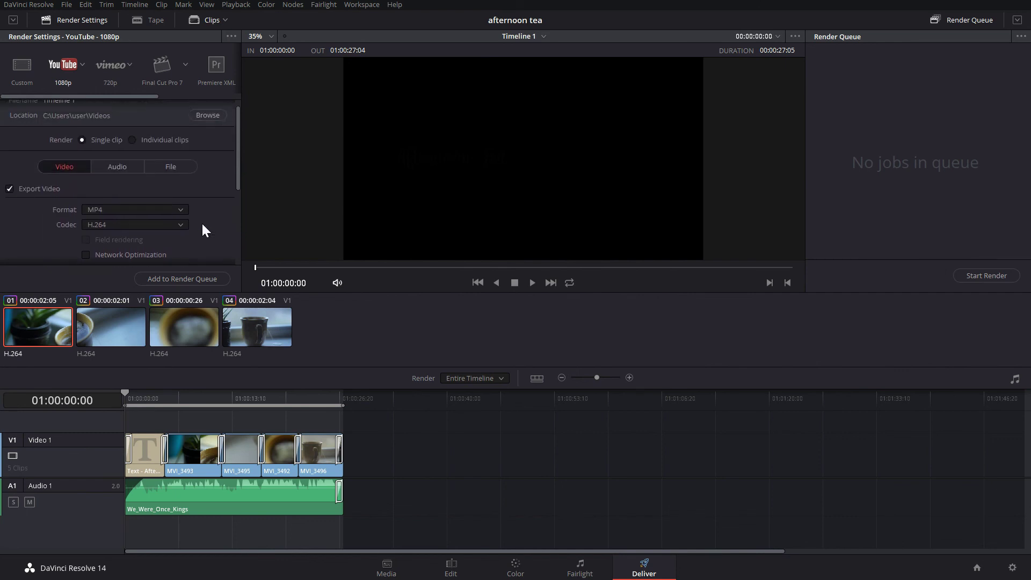
pyautogui.click(135, 168)
pyautogui.scroll(-2, 221, 200)
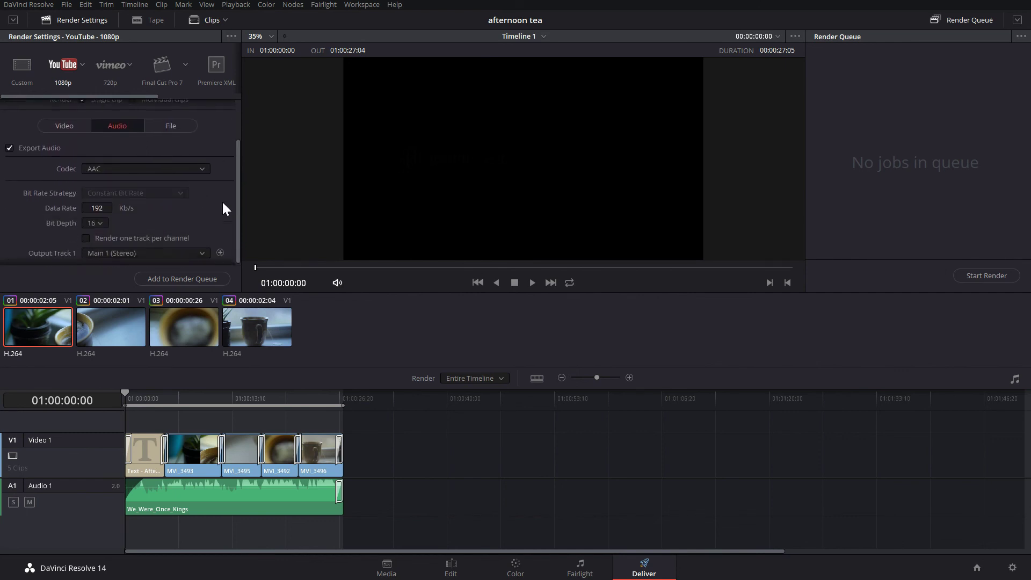
pyautogui.click(188, 123)
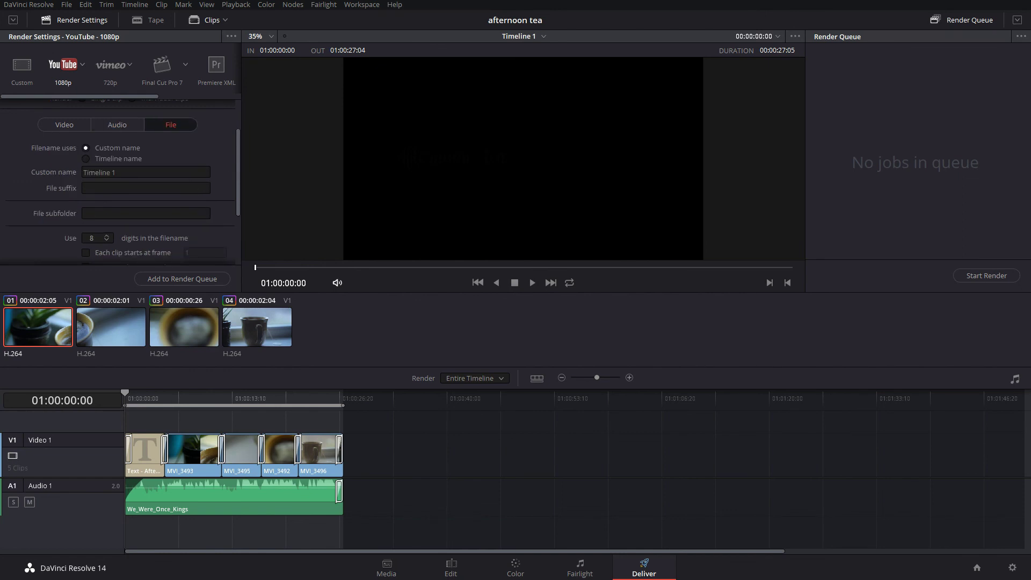
pyautogui.click(146, 171)
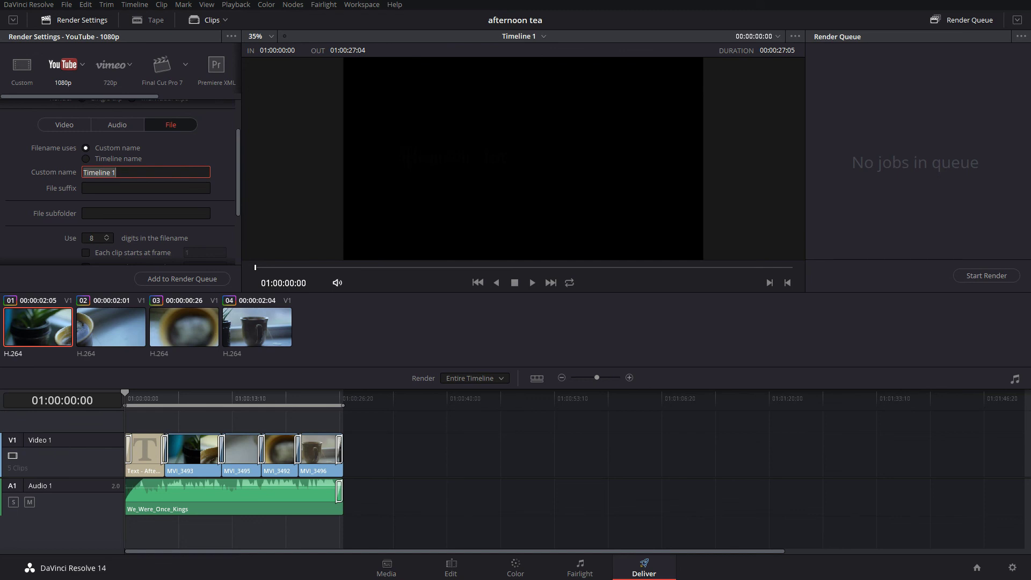
pyautogui.write('afternoon tea')
pyautogui.click(189, 276)
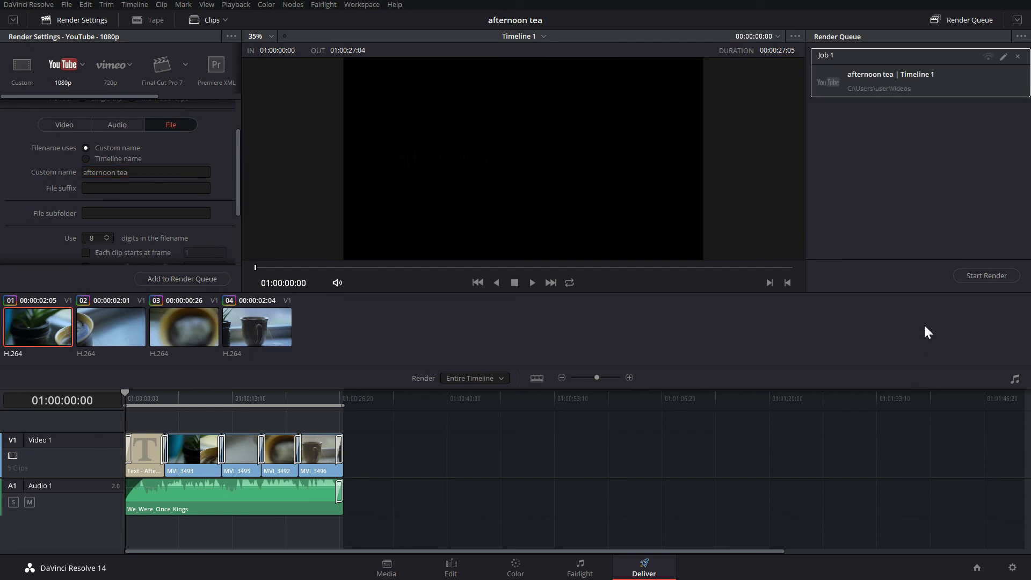
# Start rendering the queued afternoon tea job (Job 1) from the Render Queue
pyautogui.click(971, 277)
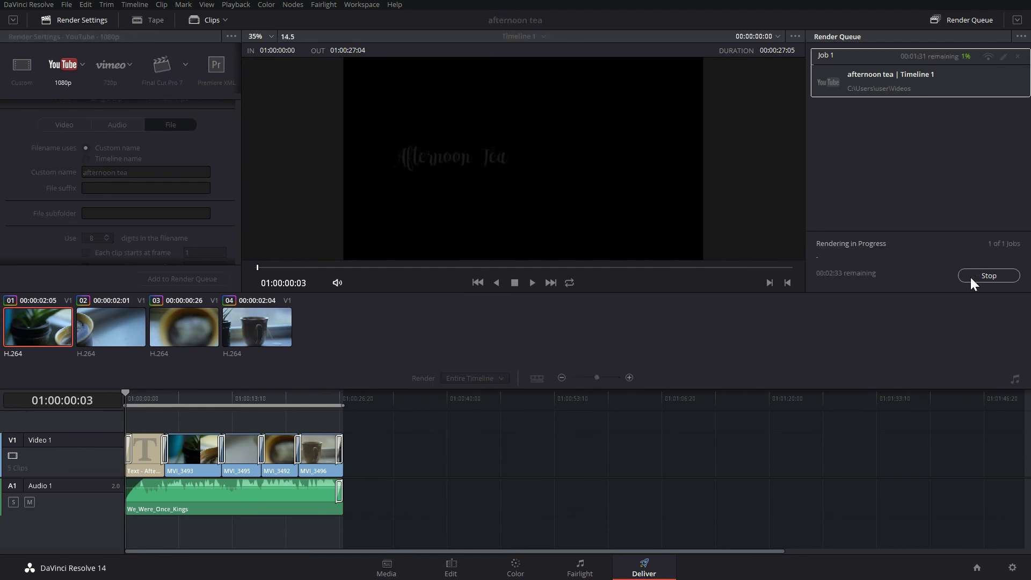